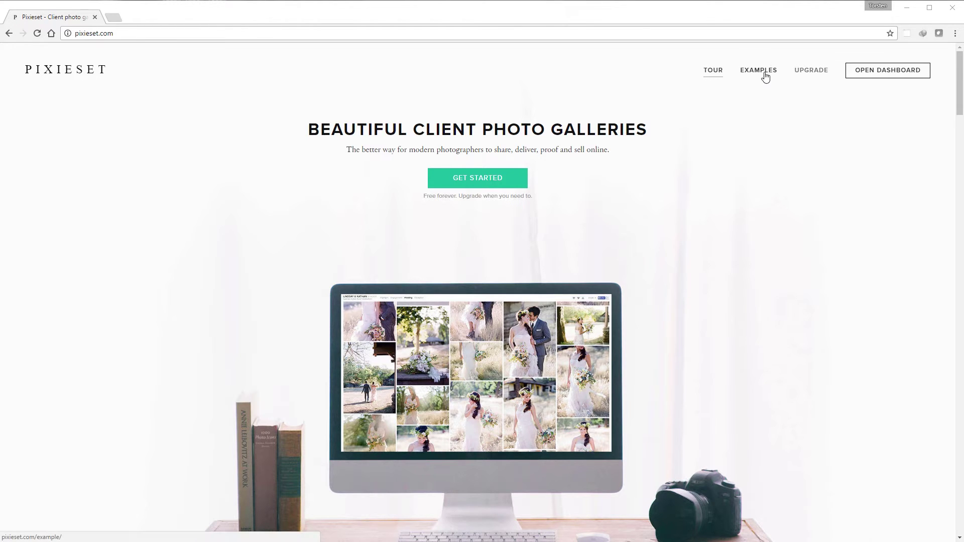
# Review the prices, storage and features of the Free, Basic, Pro and Ultimate plans on the Upgrade page.
pyautogui.click(822, 70)
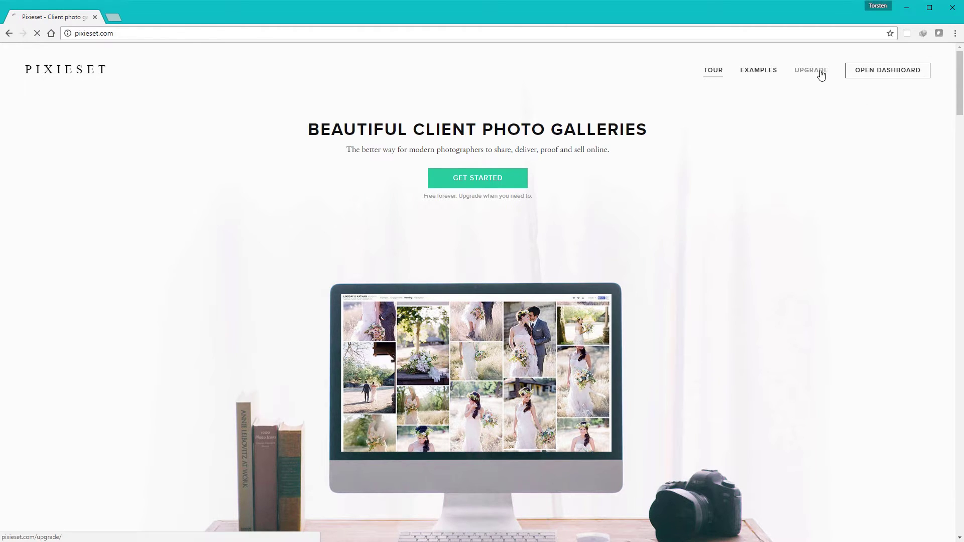
pyautogui.scroll(-2, 613, 295)
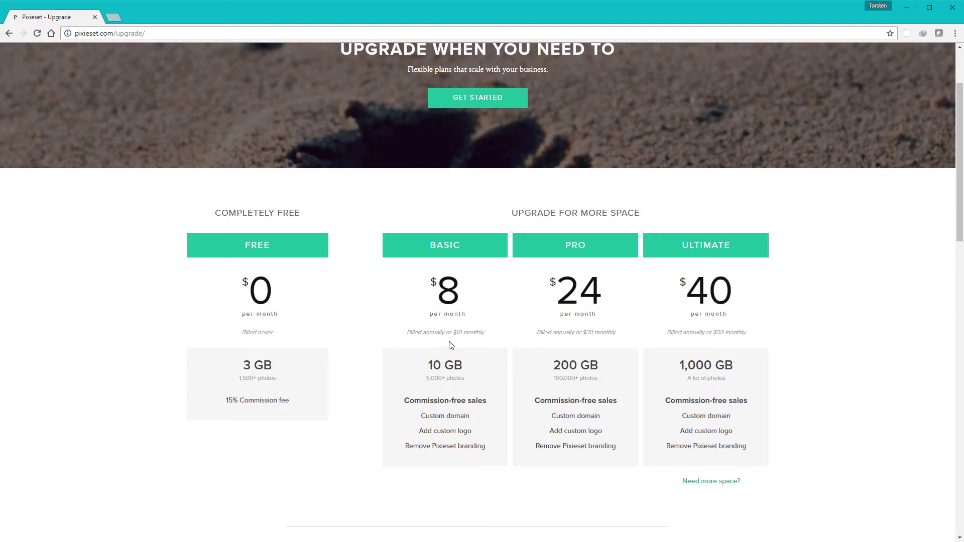
pyautogui.moveTo(436, 371)
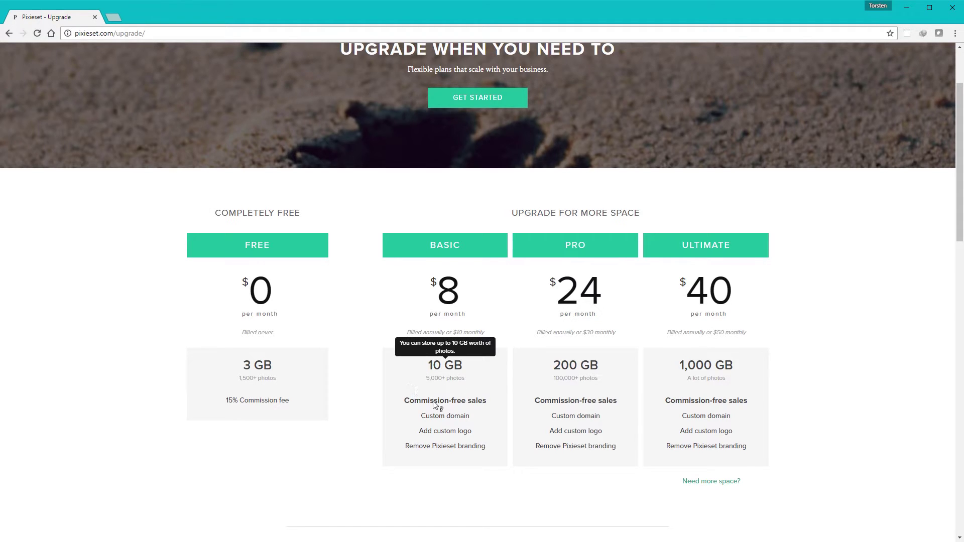
pyautogui.moveTo(435, 404)
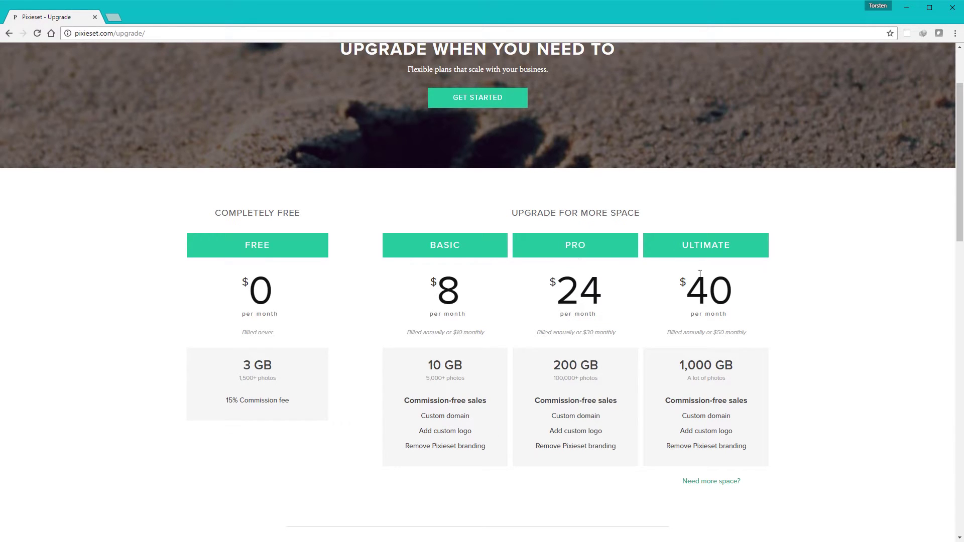
pyautogui.scroll(2, 718, 417)
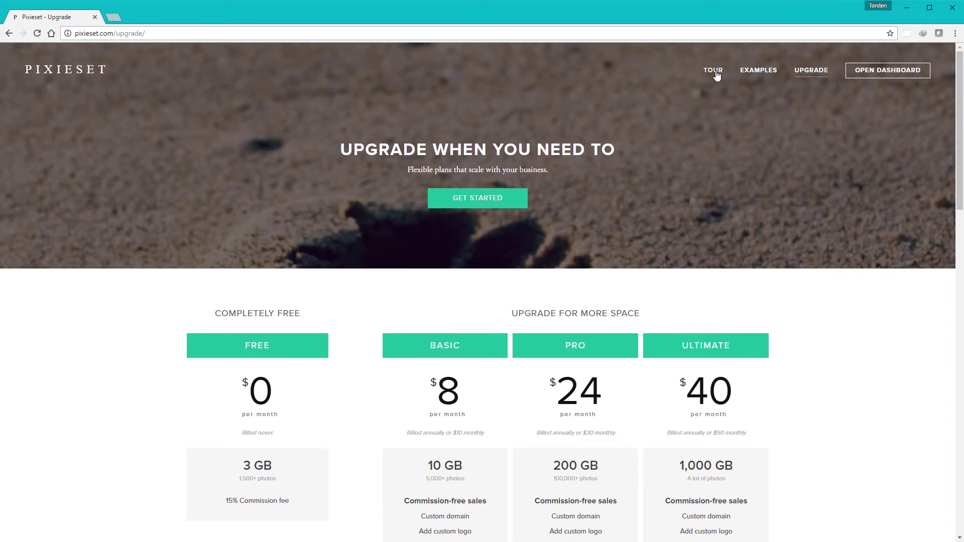
# Go to the dashboard and open the design settings of the Sony Camera collection.
pyautogui.click(876, 71)
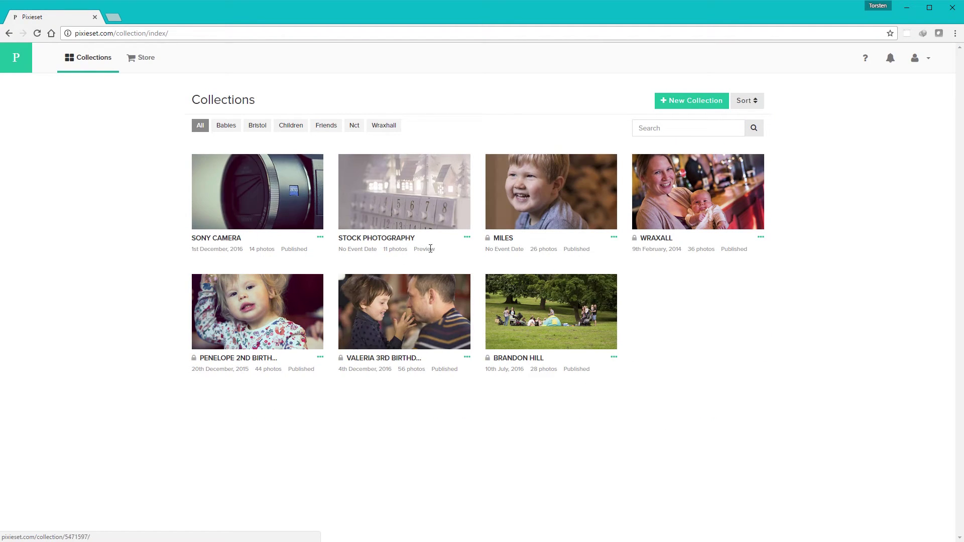
pyautogui.click(263, 188)
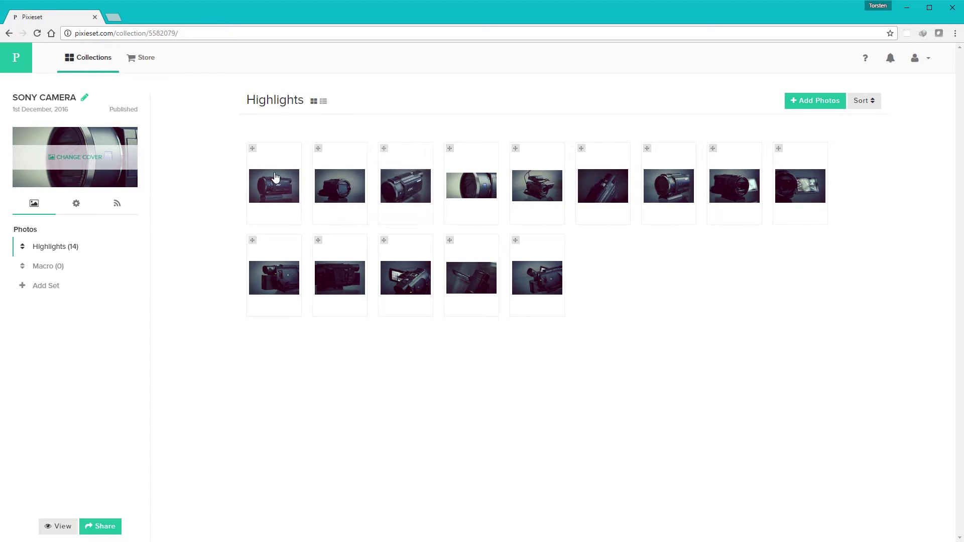
pyautogui.click(76, 203)
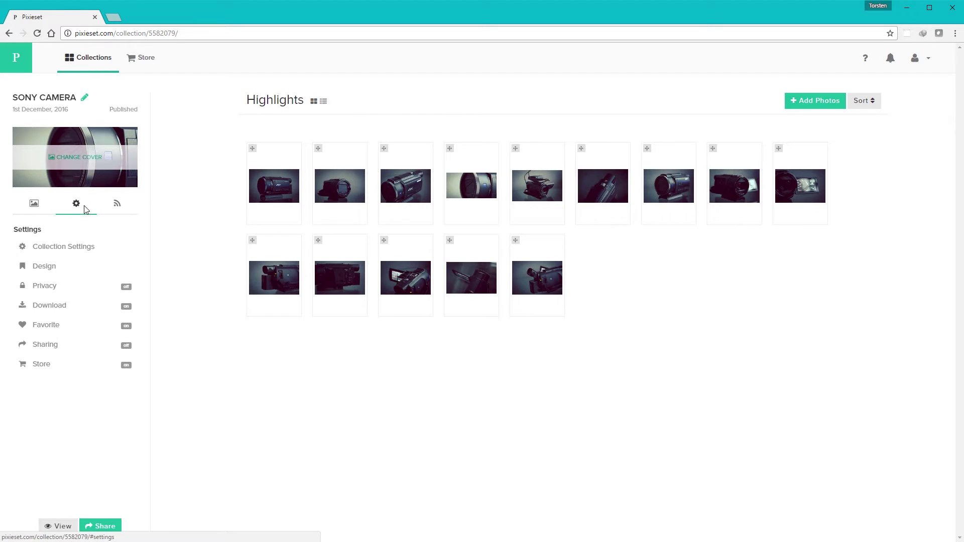
pyautogui.click(46, 269)
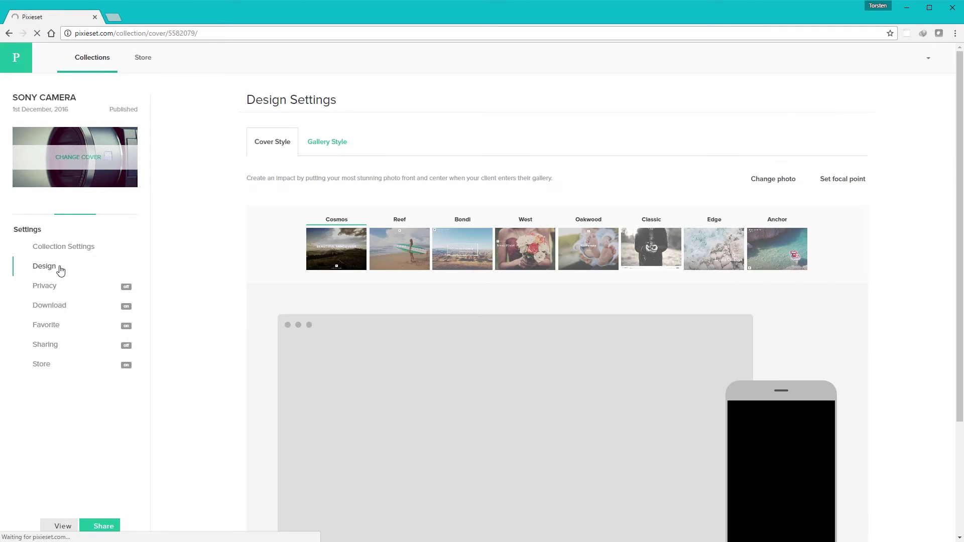
# Examine the cover style choices and cover preview, and open the Gallery Style settings.
pyautogui.scroll(-3, 547, 307)
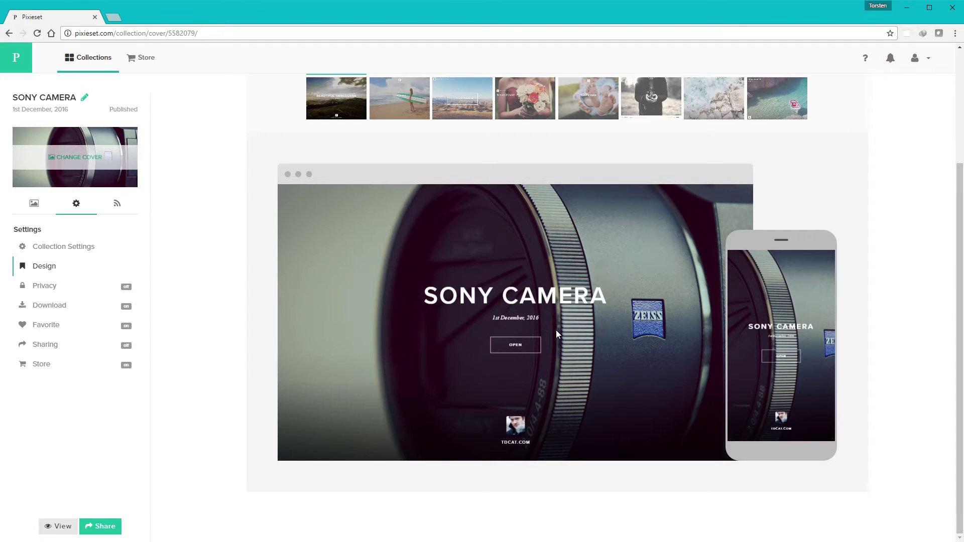
pyautogui.scroll(2, 556, 330)
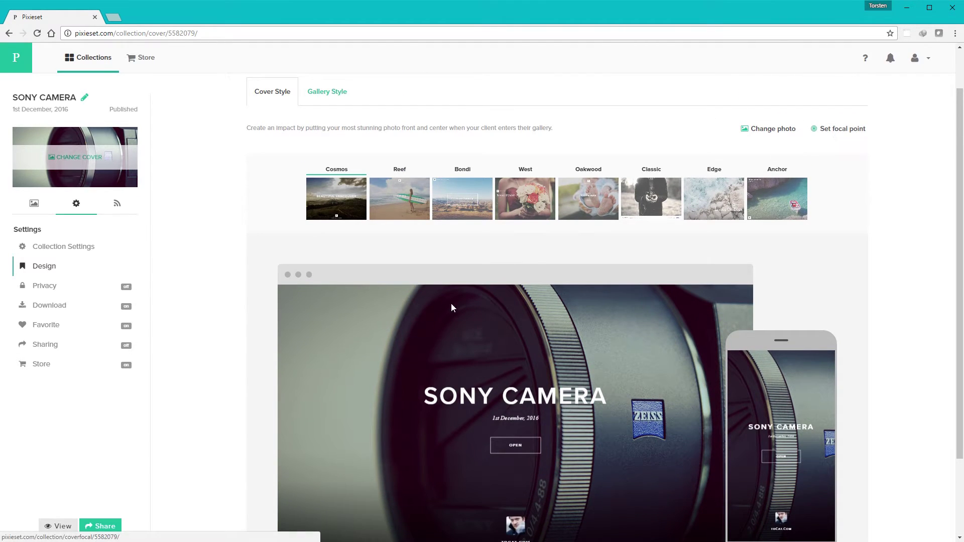
pyautogui.scroll(-1, 441, 346)
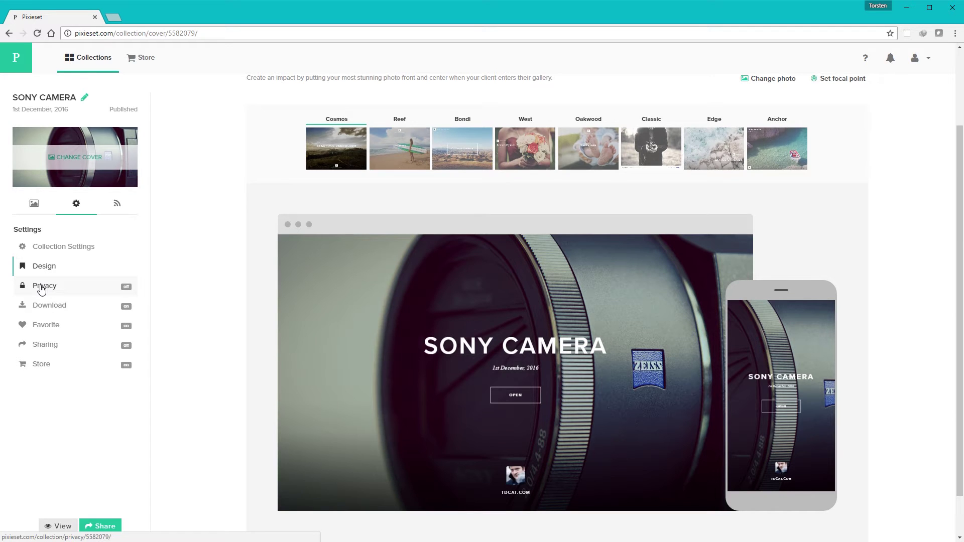
pyautogui.scroll(2, 211, 333)
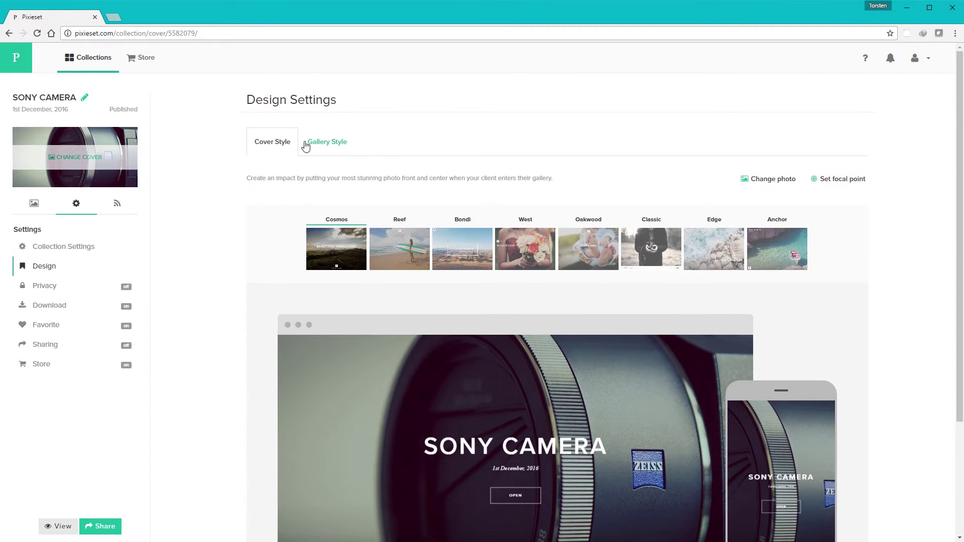
pyautogui.click(322, 145)
pyautogui.click(322, 144)
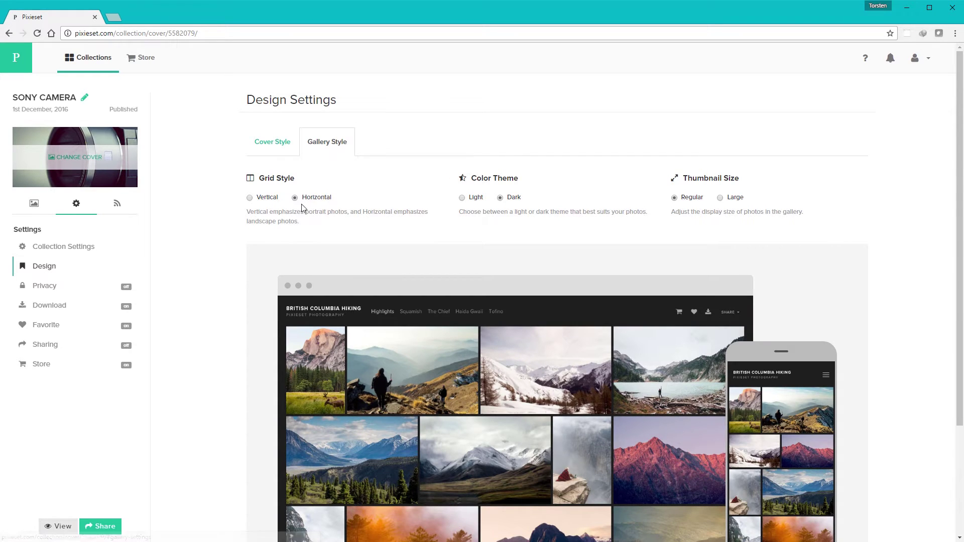
# Try the Vertical grid style for the gallery and switch it back to Horizontal.
pyautogui.scroll(-1, 301, 209)
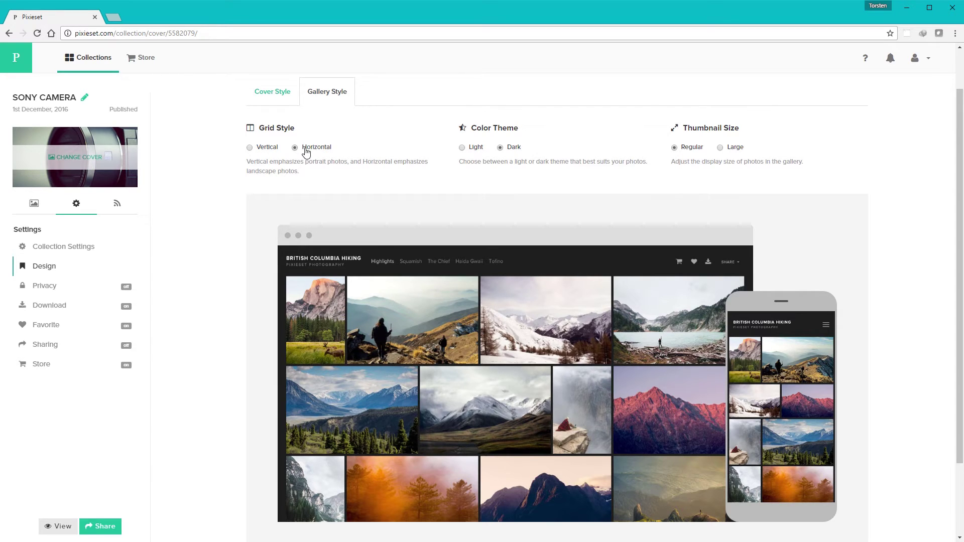
pyautogui.click(250, 148)
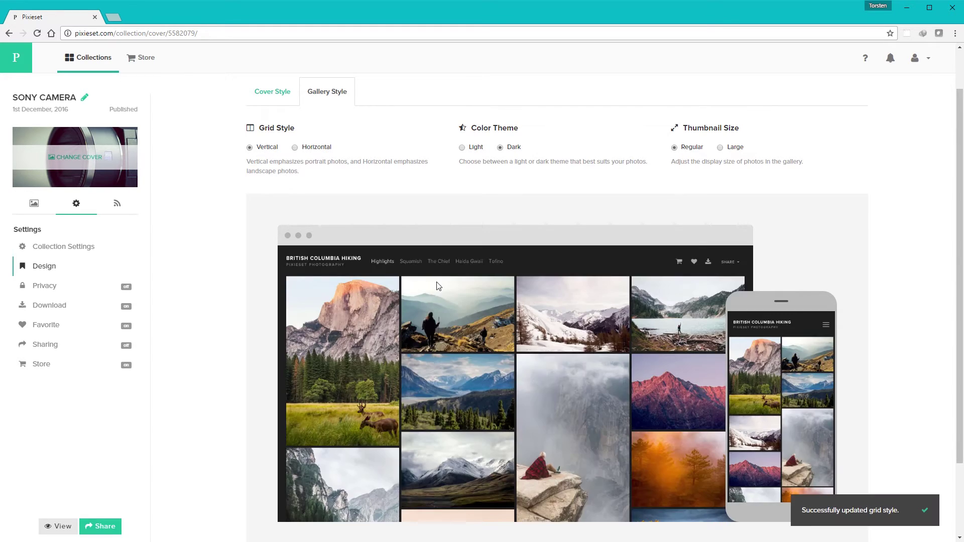
pyautogui.scroll(-1, 564, 386)
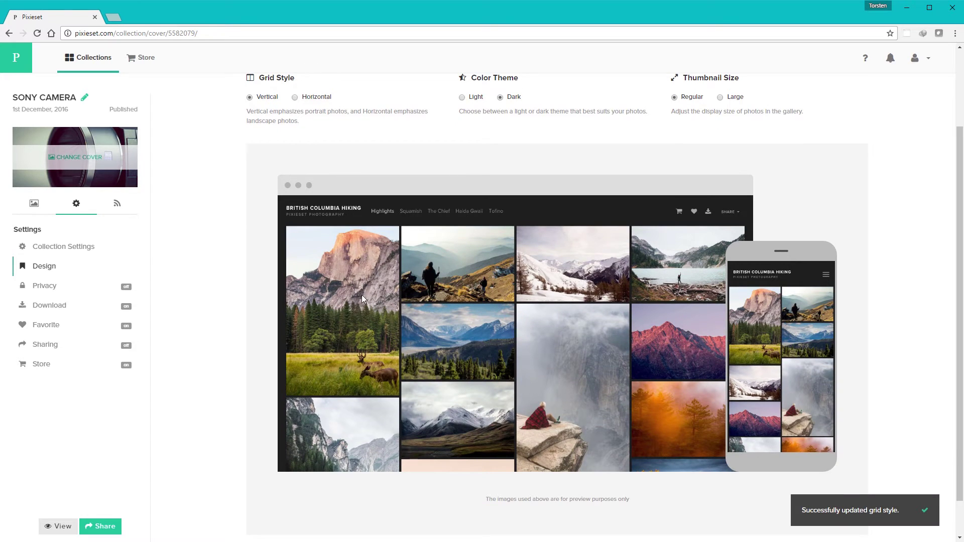
pyautogui.scroll(1, 586, 354)
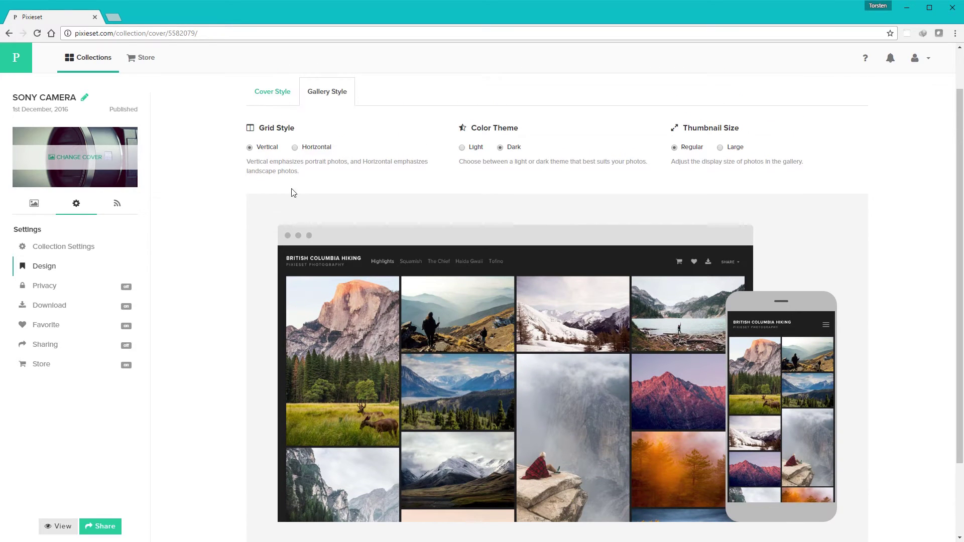
pyautogui.click(295, 148)
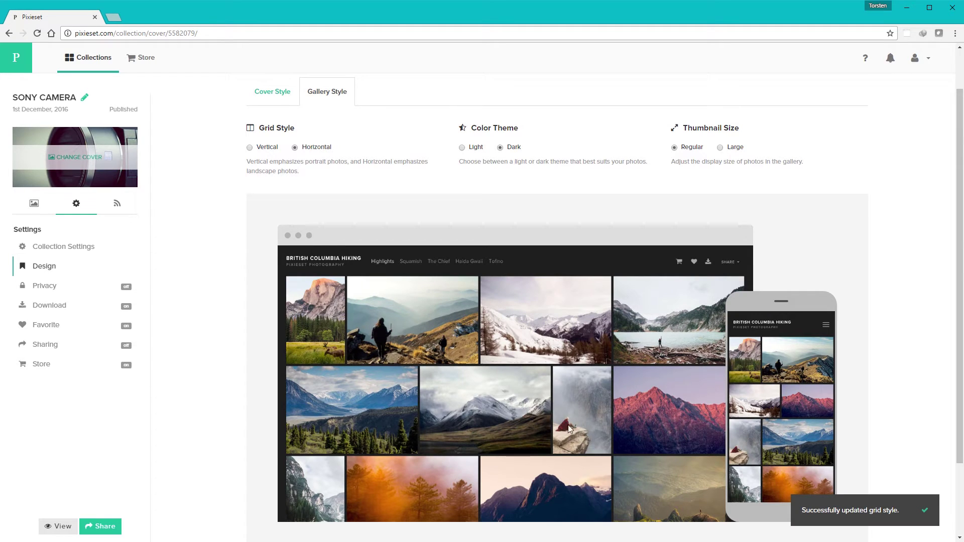
# Try the Light color theme for the gallery and switch it back to Dark.
pyautogui.click(462, 148)
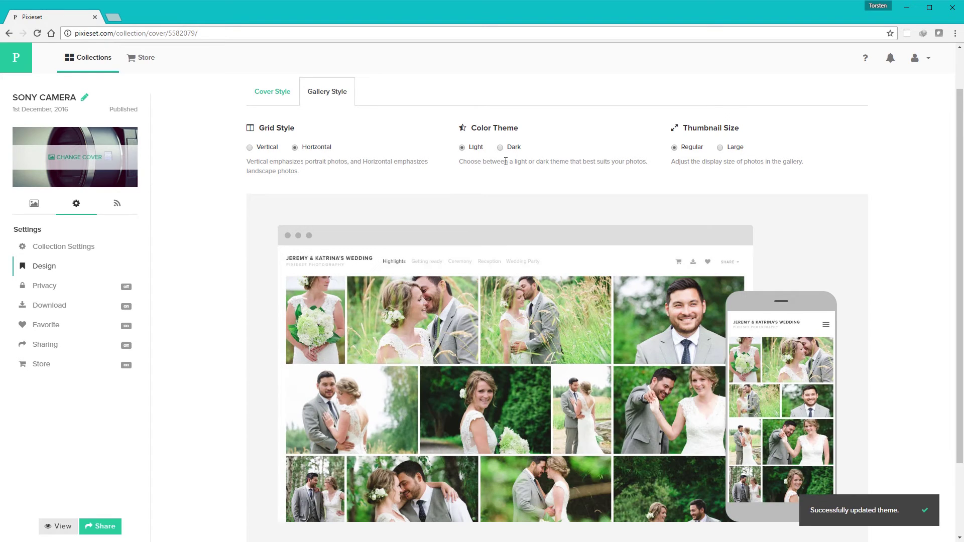
pyautogui.scroll(-1, 538, 330)
pyautogui.scroll(1, 531, 325)
pyautogui.click(501, 148)
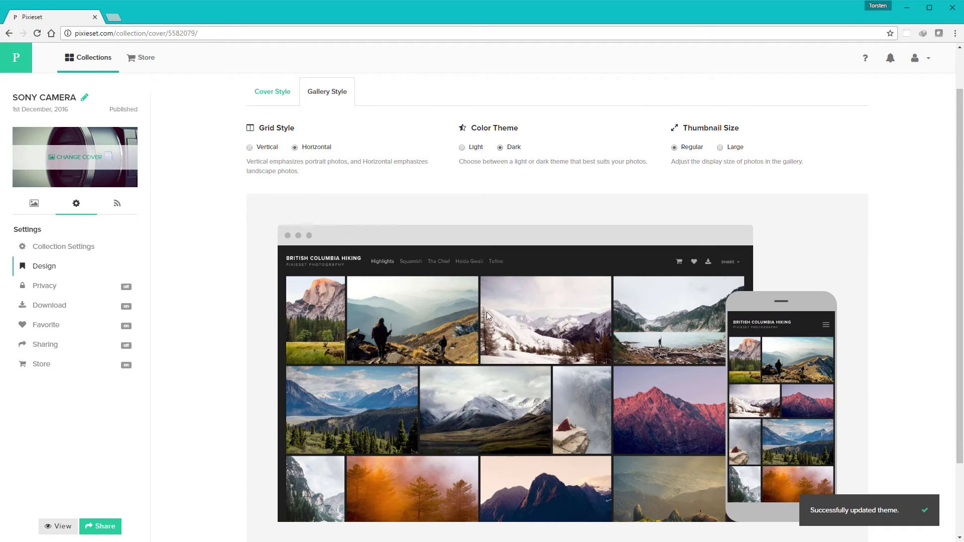
# Try the Large thumbnail size in the gallery preview and return it to Regular.
pyautogui.scroll(-1, 413, 347)
pyautogui.scroll(-1, 427, 322)
pyautogui.scroll(3, 444, 303)
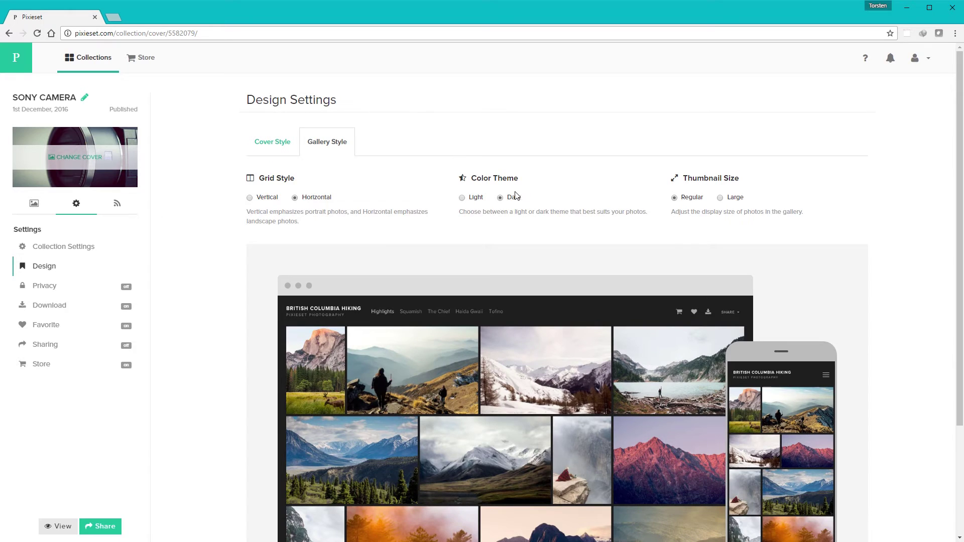
pyautogui.click(720, 197)
pyautogui.scroll(-2, 528, 331)
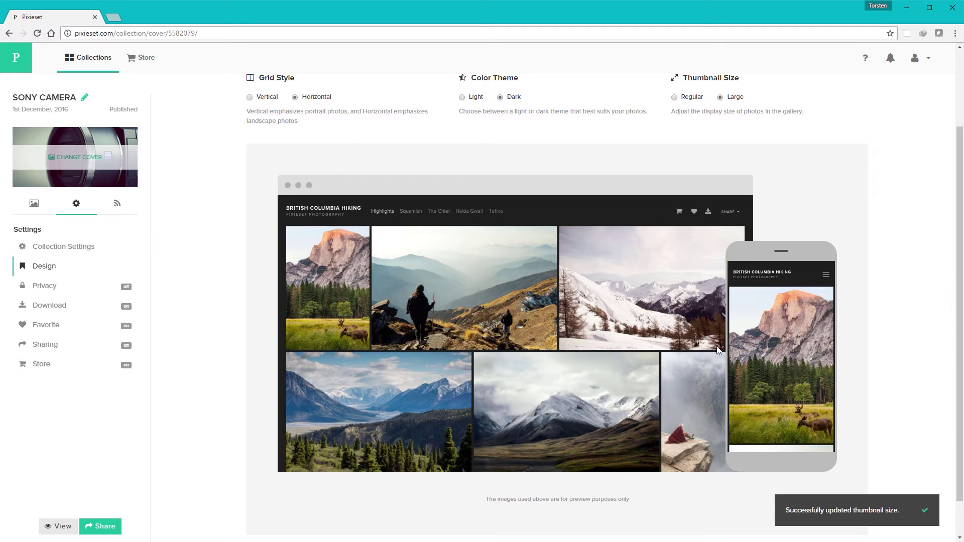
pyautogui.scroll(1, 703, 146)
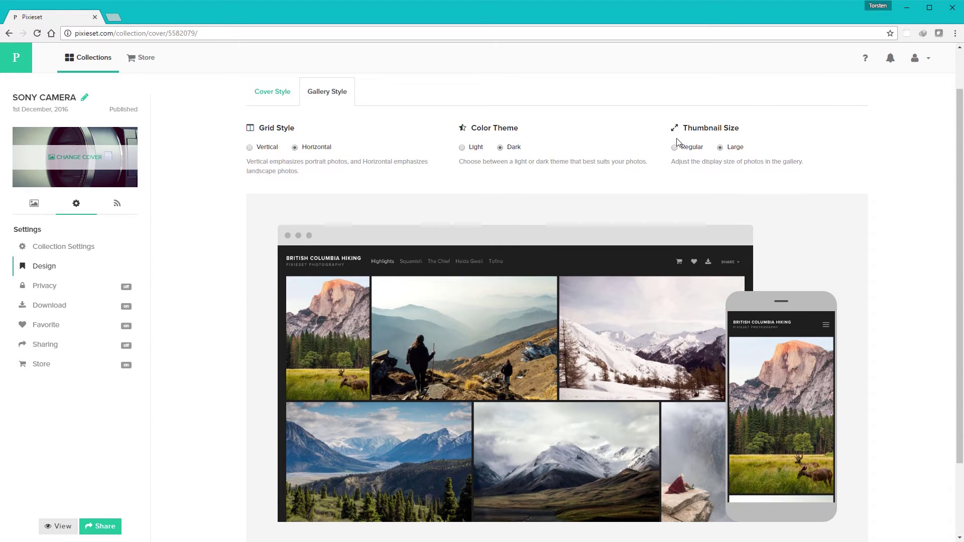
pyautogui.click(674, 147)
pyautogui.scroll(1, 625, 171)
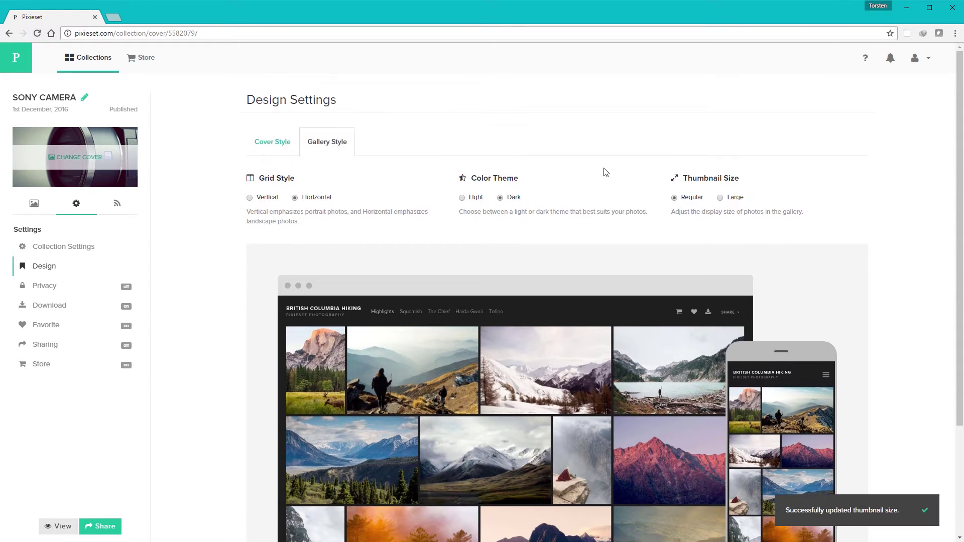
# Try the Bondi cover style on the collection and restore the Cosmos cover.
pyautogui.click(267, 145)
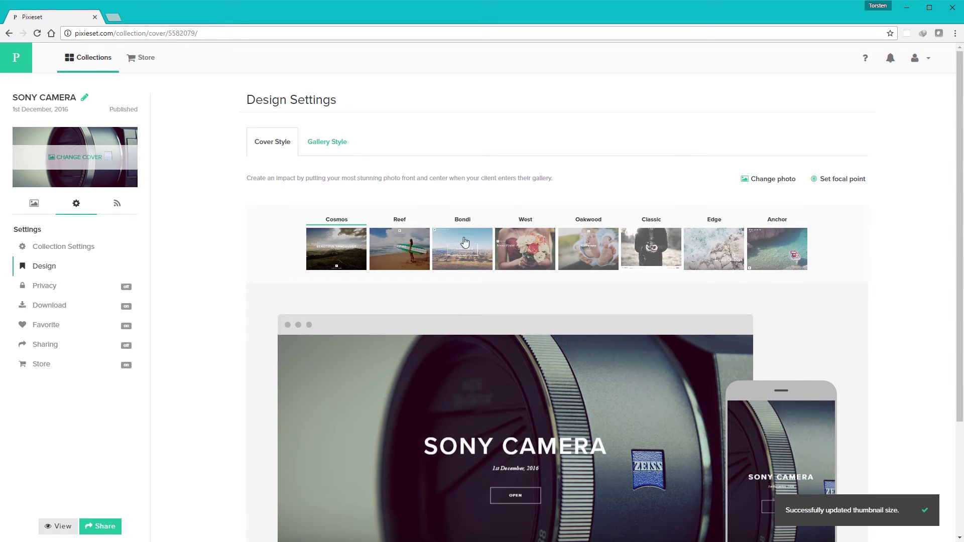
pyautogui.click(464, 243)
pyautogui.scroll(-1, 477, 362)
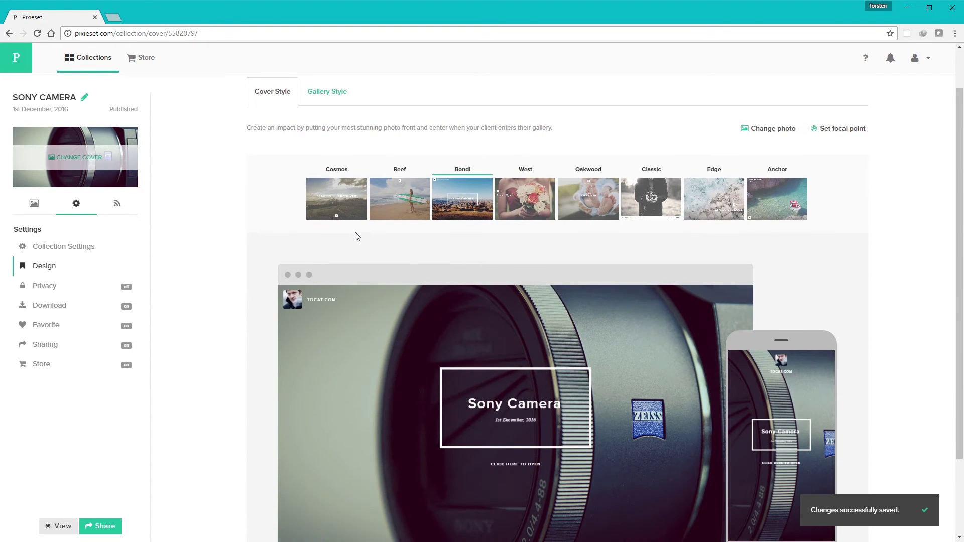
pyautogui.click(351, 202)
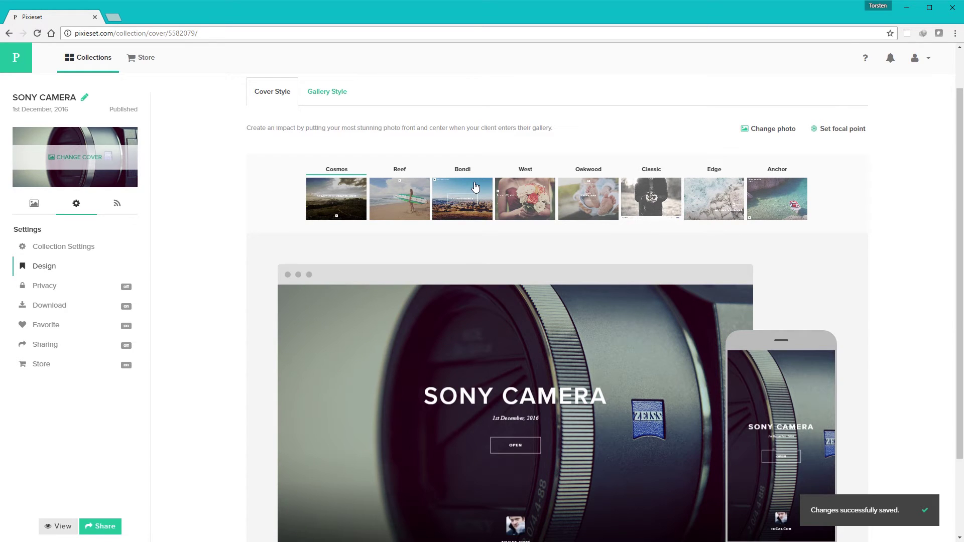
# Review the collection's privacy options and general collection settings, and return to the collections overview.
pyautogui.click(43, 292)
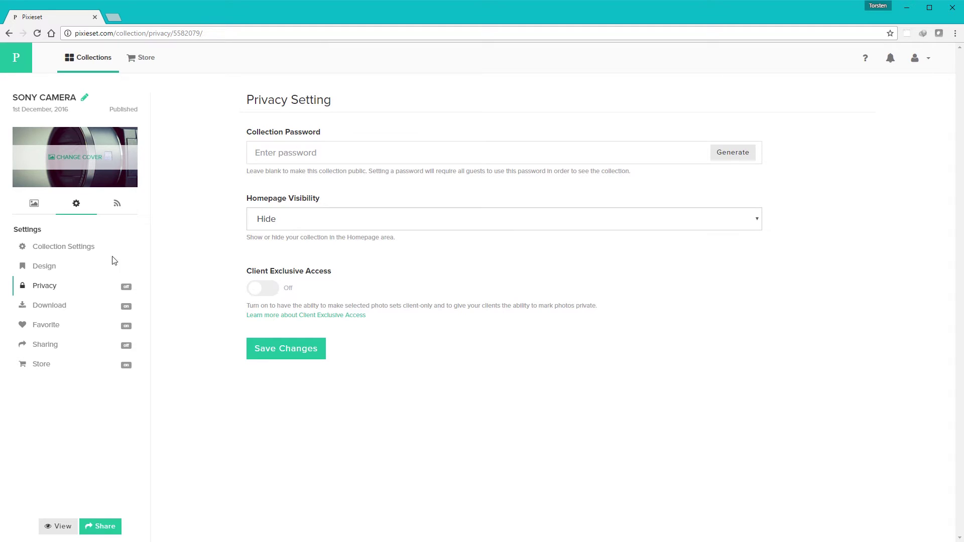
pyautogui.click(66, 253)
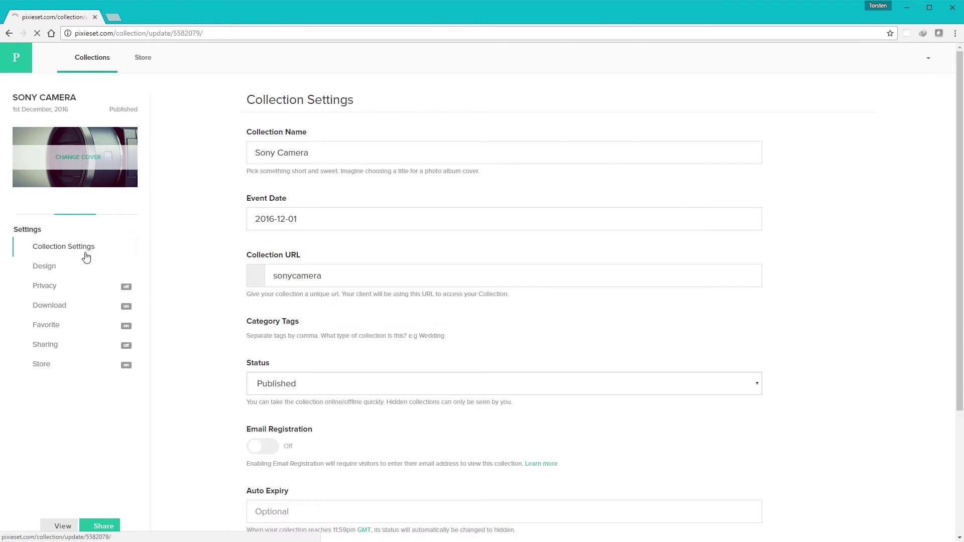
pyautogui.click(84, 63)
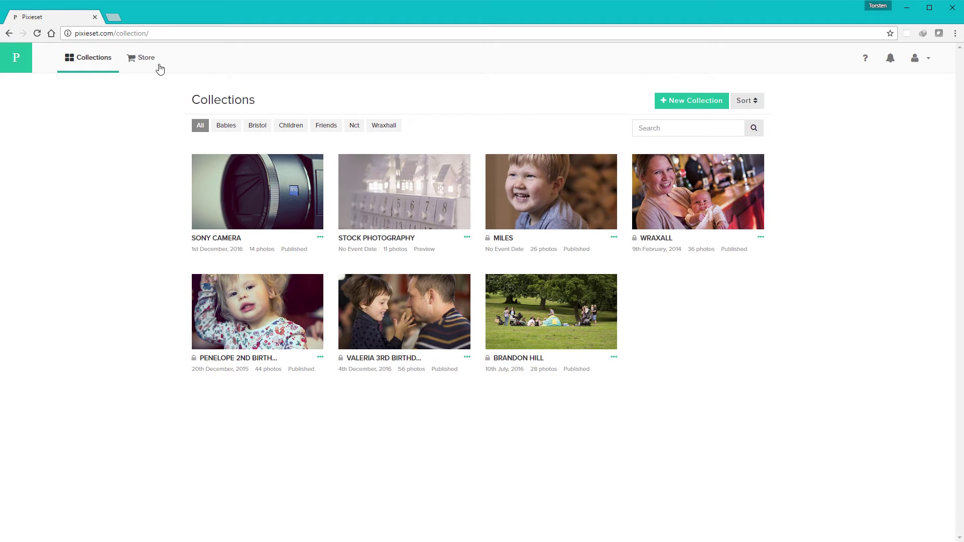
# Reopen the Sony Camera collection and examine its privacy and download settings.
pyautogui.click(286, 203)
pyautogui.click(85, 207)
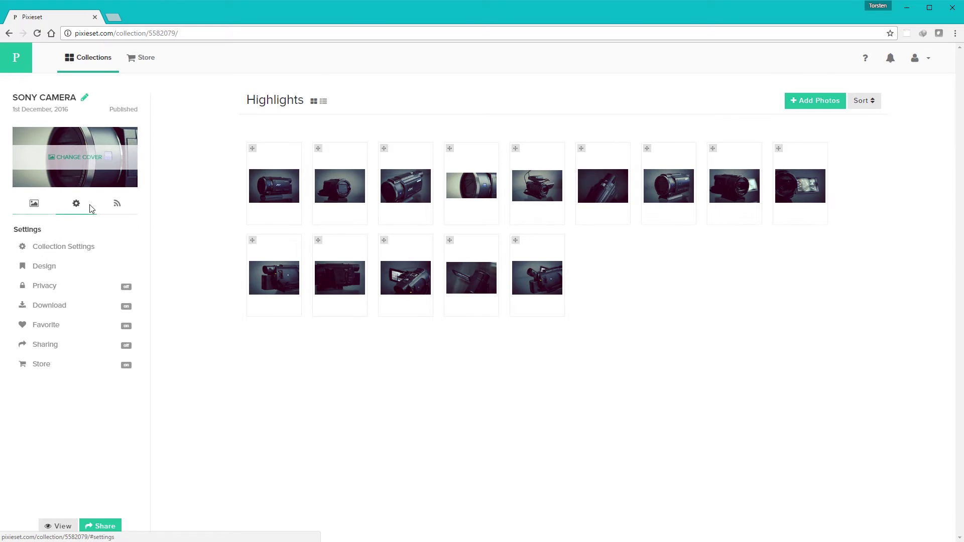
pyautogui.click(81, 285)
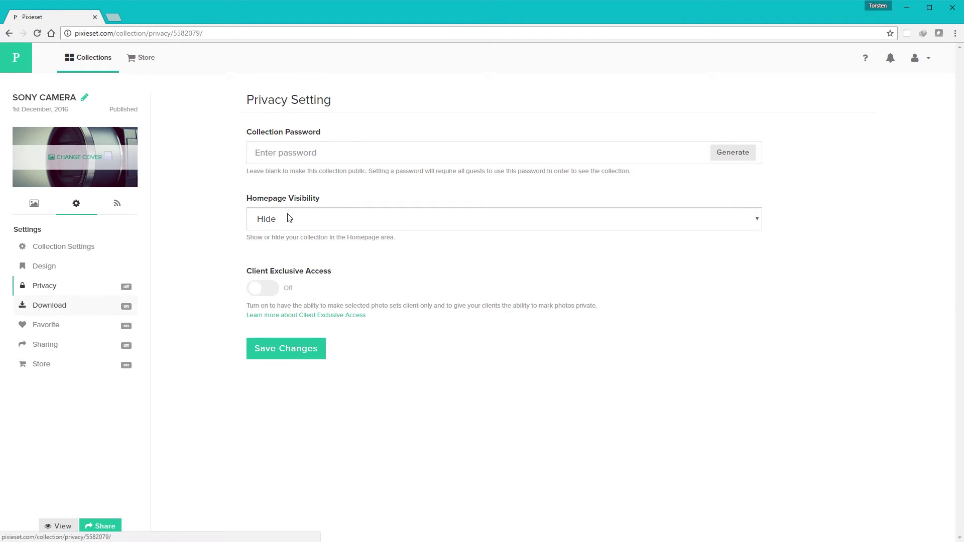
pyautogui.click(62, 305)
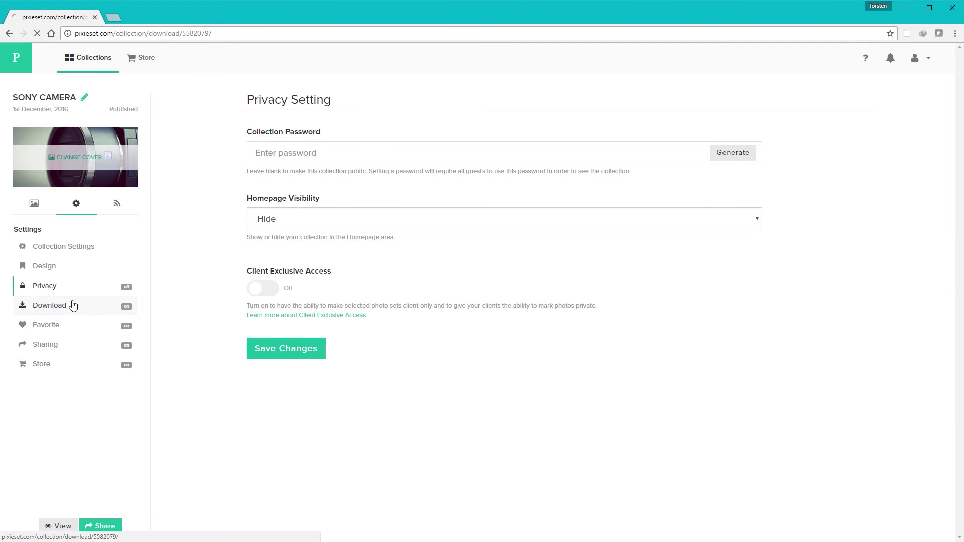
pyautogui.scroll(-1, 275, 324)
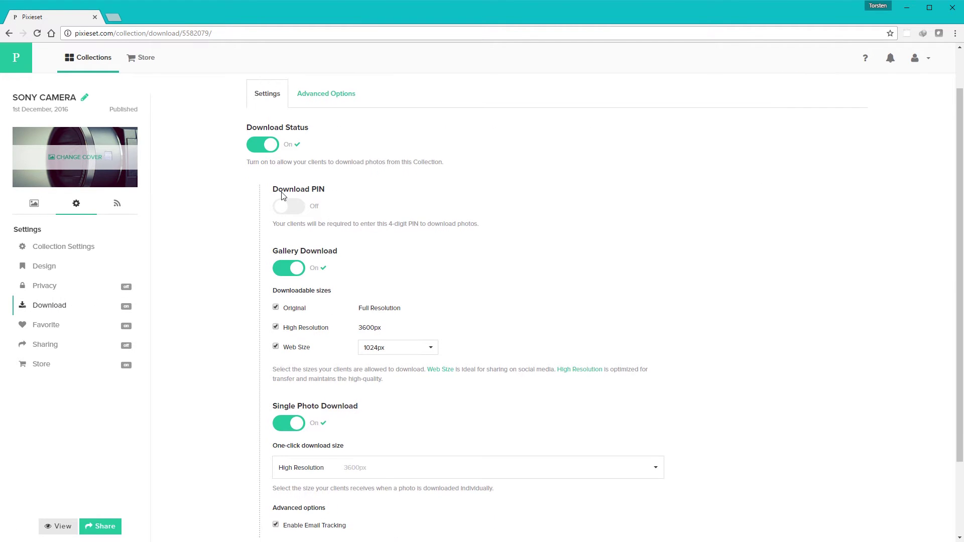
# Turn on the collection's Download PIN, then disable it again and accept the security notice.
pyautogui.click(285, 210)
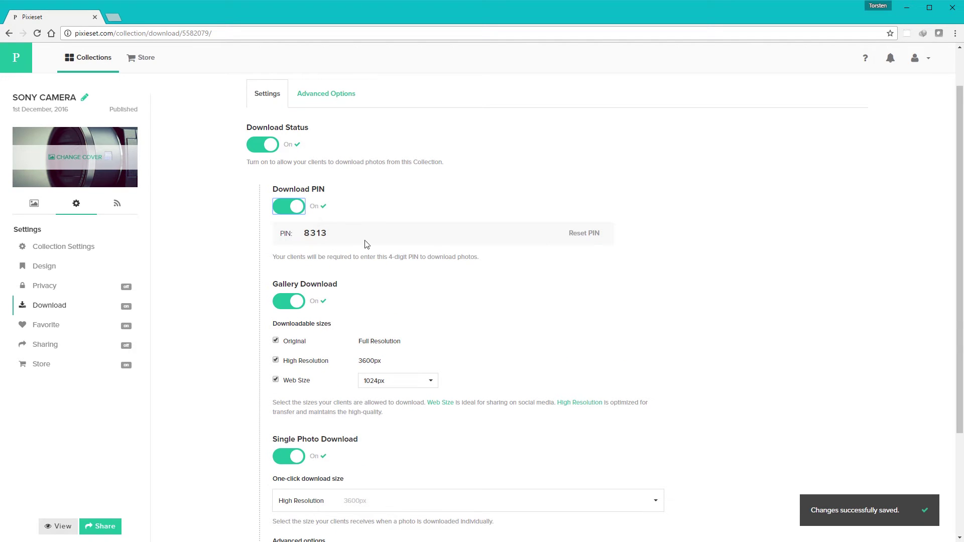
pyautogui.click(295, 207)
pyautogui.click(383, 311)
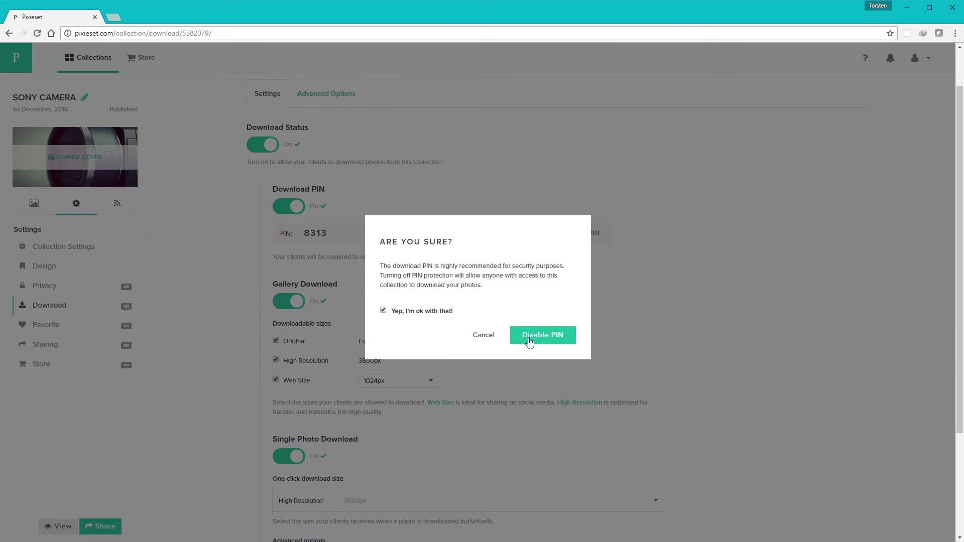
pyautogui.click(532, 336)
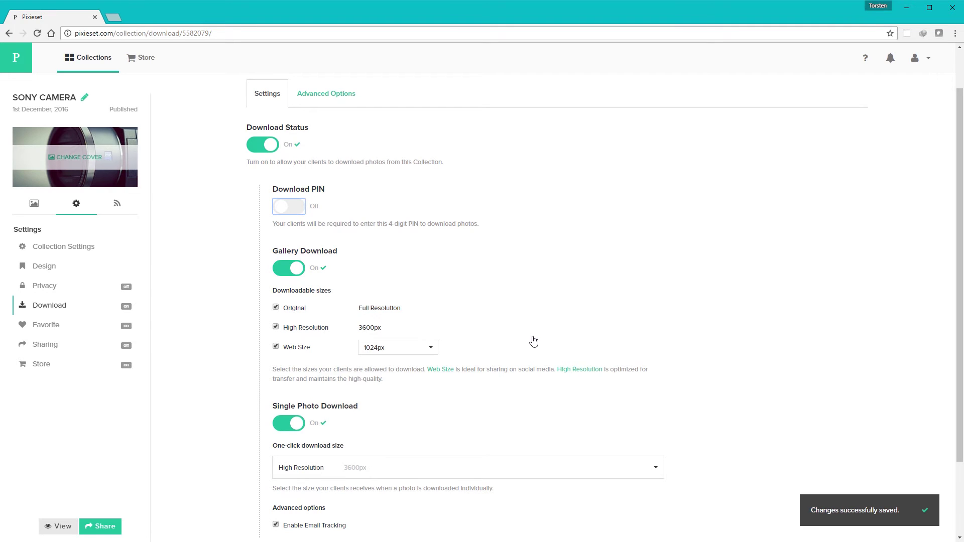
# Review the remaining gallery and single photo download settings, and open the collection's store settings.
pyautogui.scroll(-2, 445, 291)
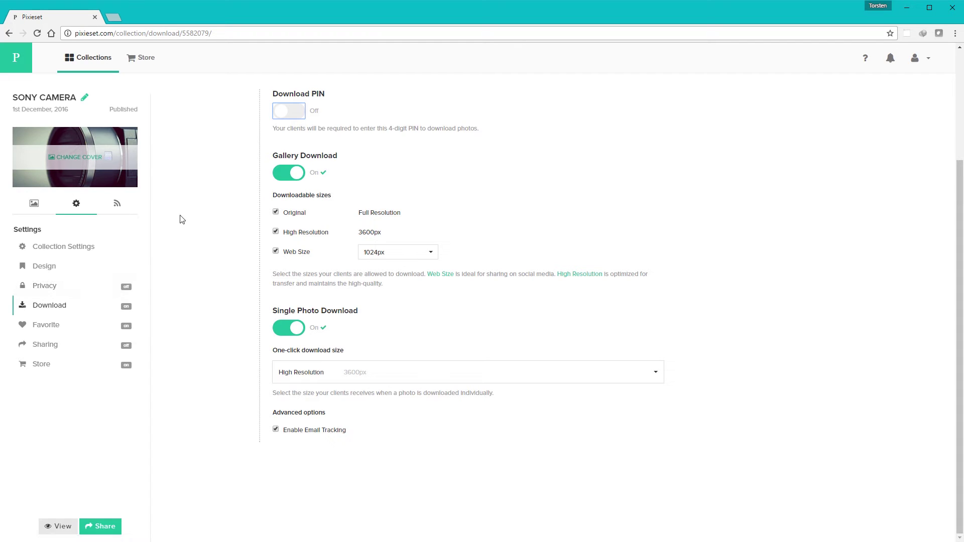
pyautogui.click(42, 365)
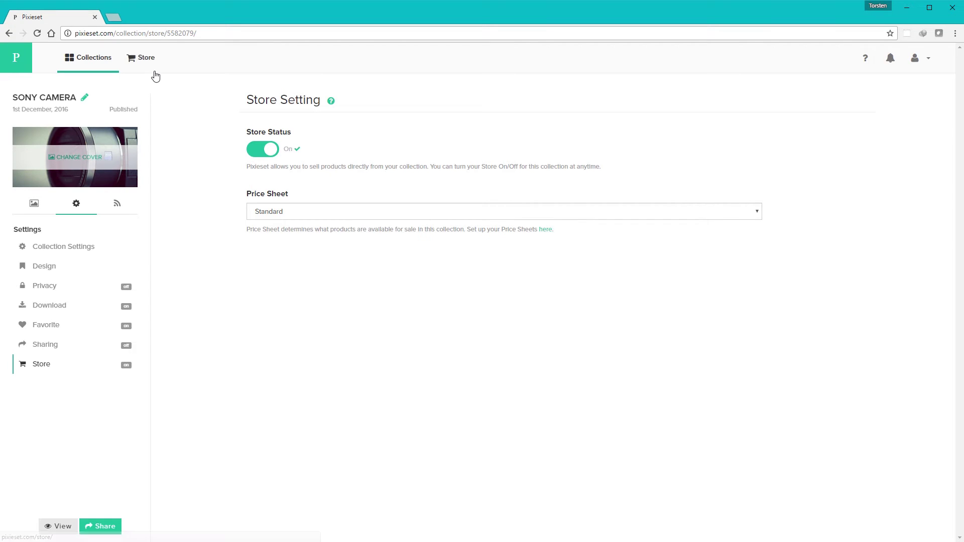
# Try to open the client gallery at photos.tdcat.com/sony and return to the collection's store settings.
pyautogui.click(215, 32)
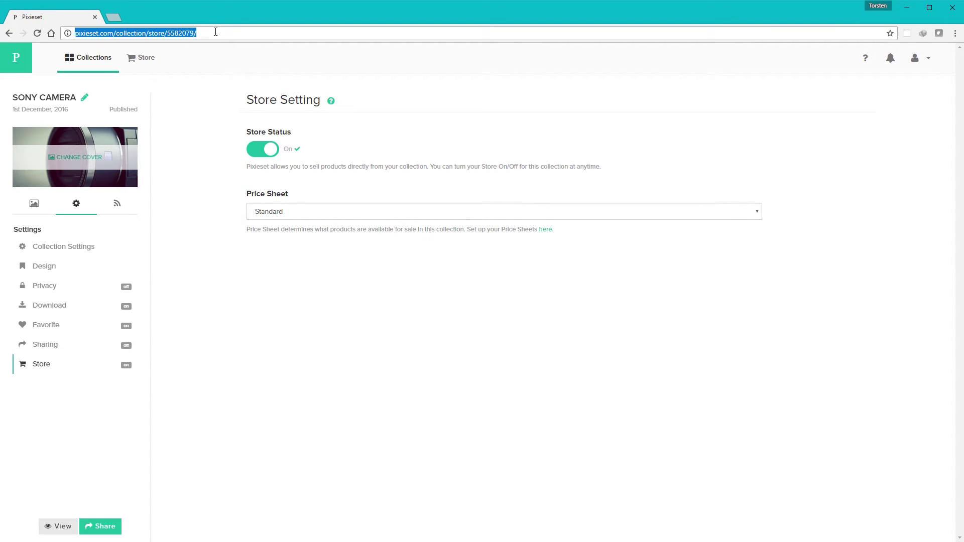
pyautogui.write('photos.tdcat.com')
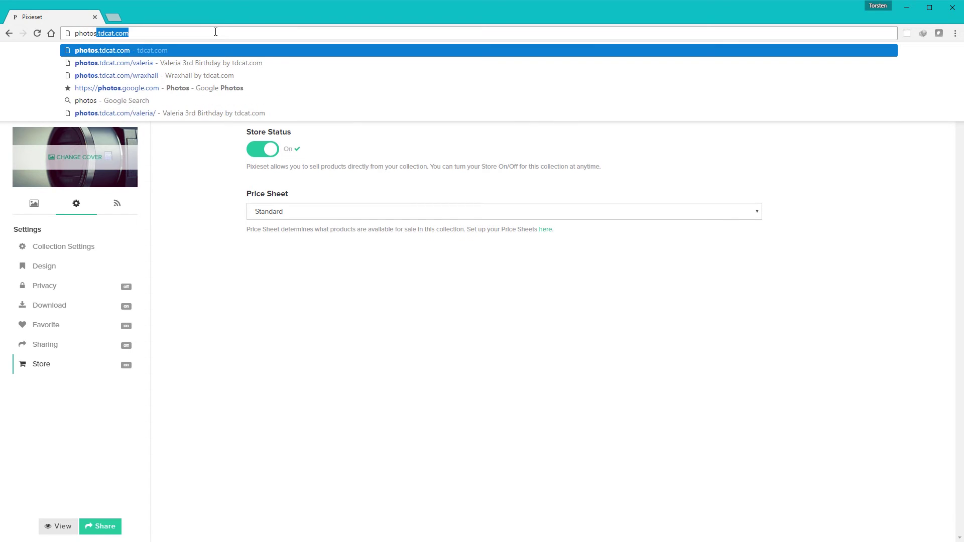
pyautogui.write('/so')
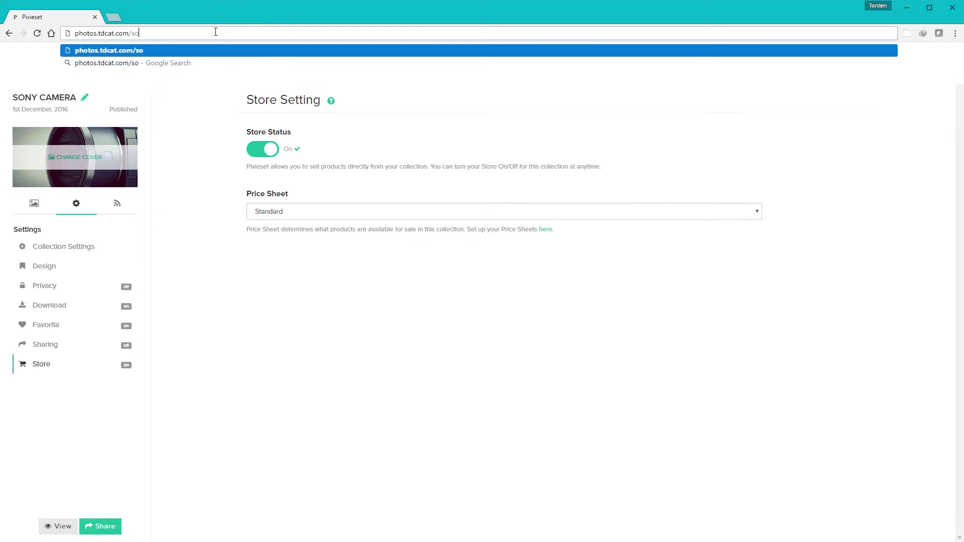
pyautogui.press('Return')
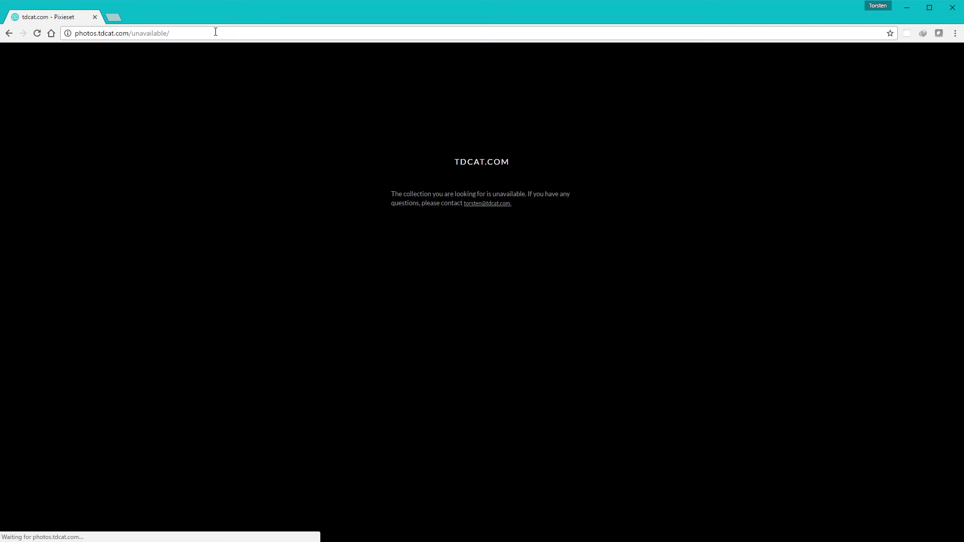
pyautogui.click(9, 34)
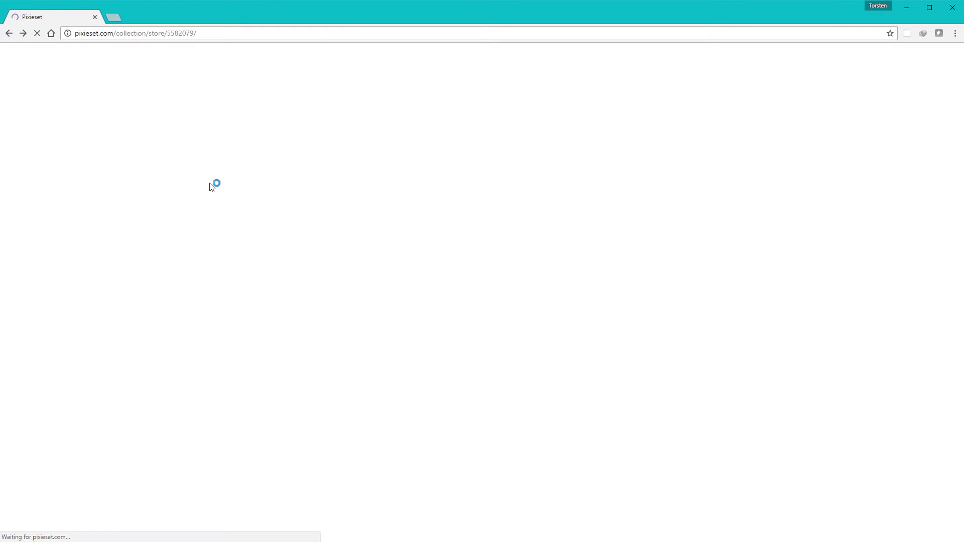
# Check the collection's URL in its general settings and open the public gallery at photos.tdcat.com/sonycamera.
pyautogui.click(67, 247)
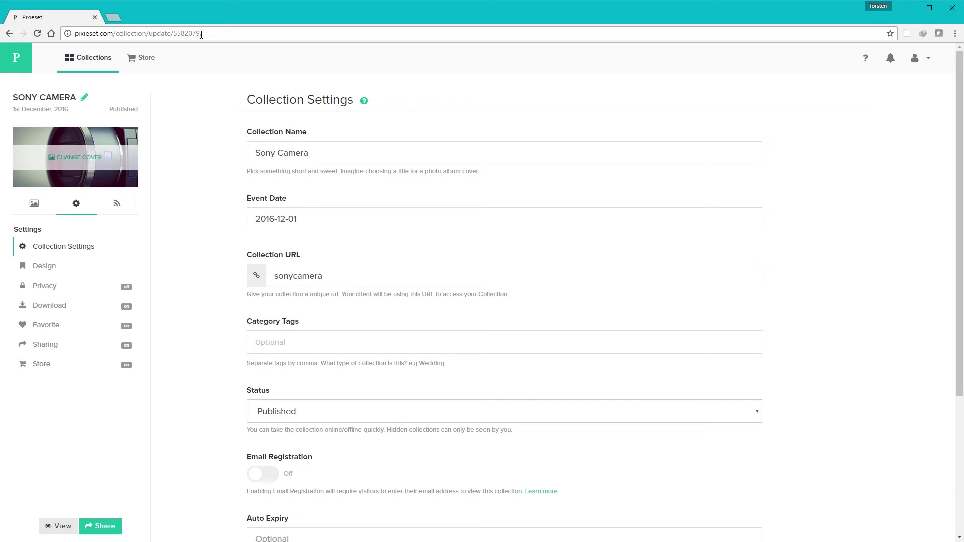
pyautogui.click(222, 33)
pyautogui.write('photos')
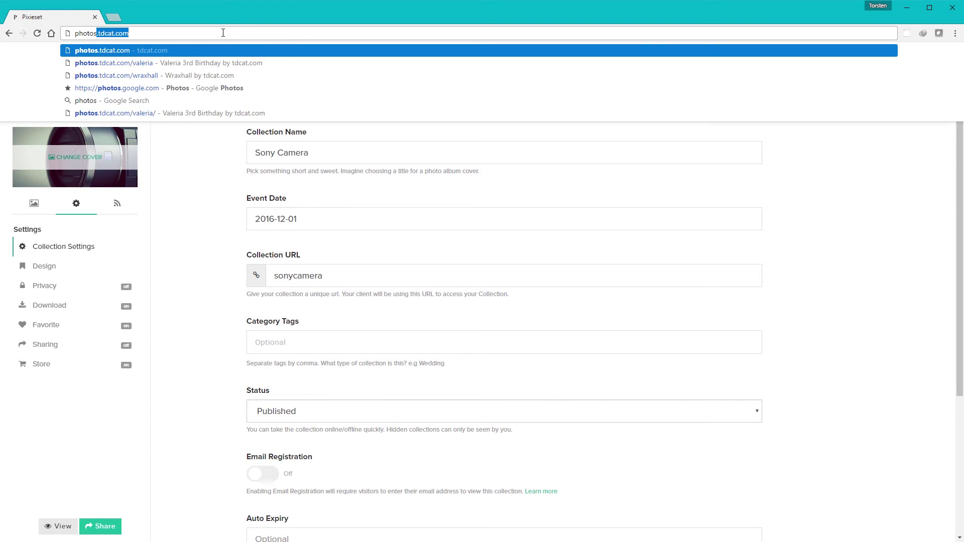
pyautogui.write('.tdcat.com/')
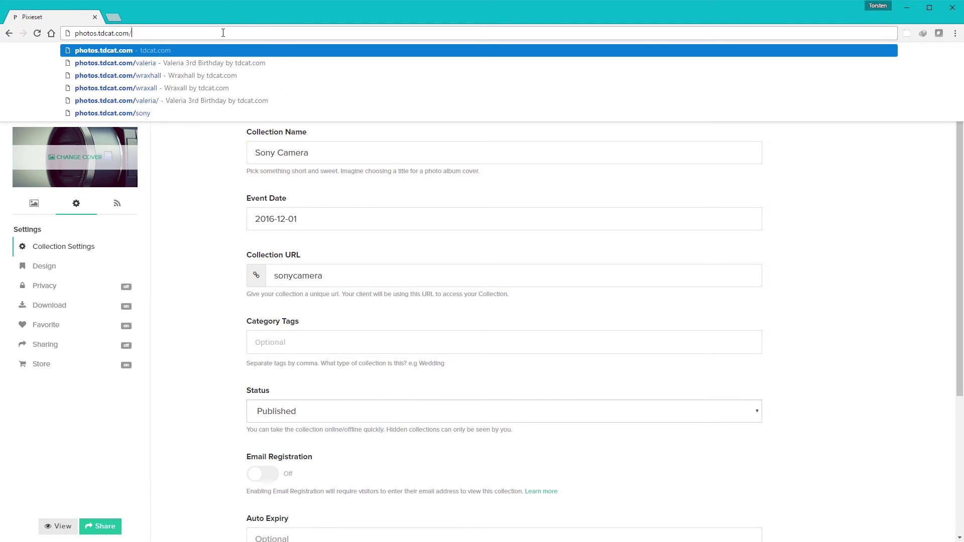
pyautogui.write('sonycamera')
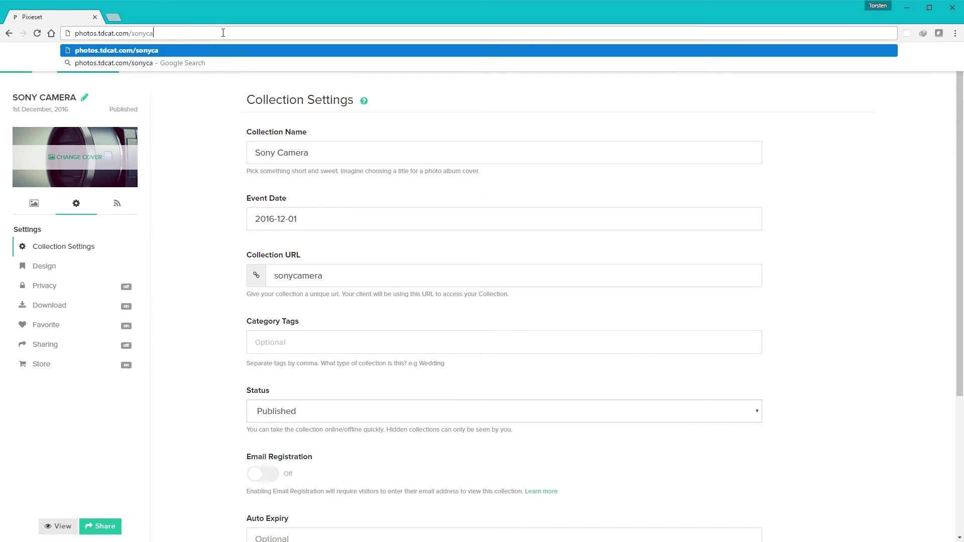
pyautogui.press('Return')
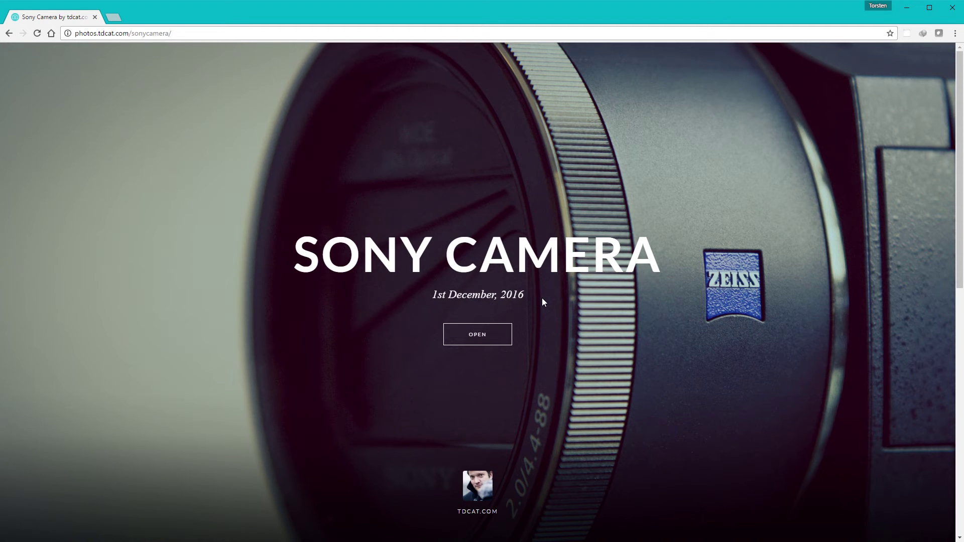
# Enter the gallery from its cover and view the second Highlights photo and the one after it at full size.
pyautogui.click(472, 336)
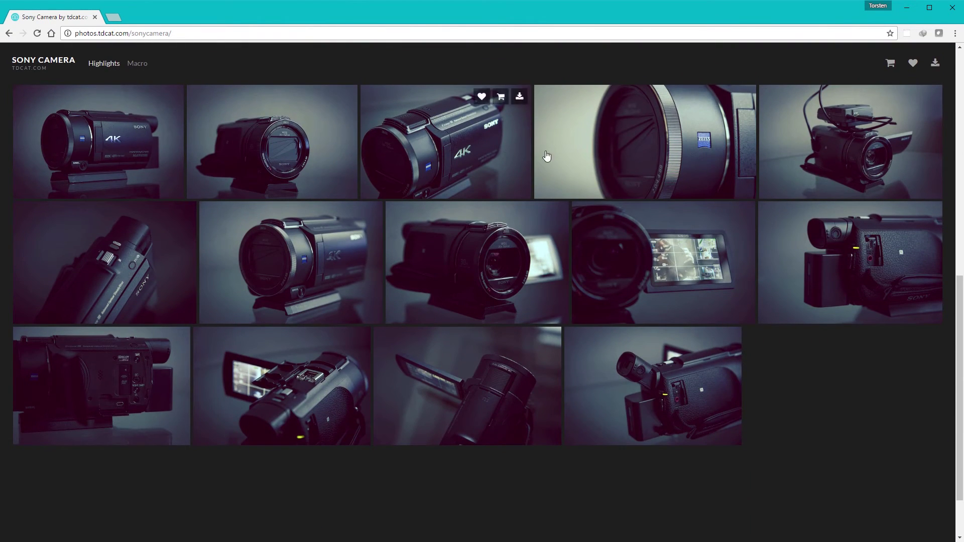
pyautogui.click(279, 176)
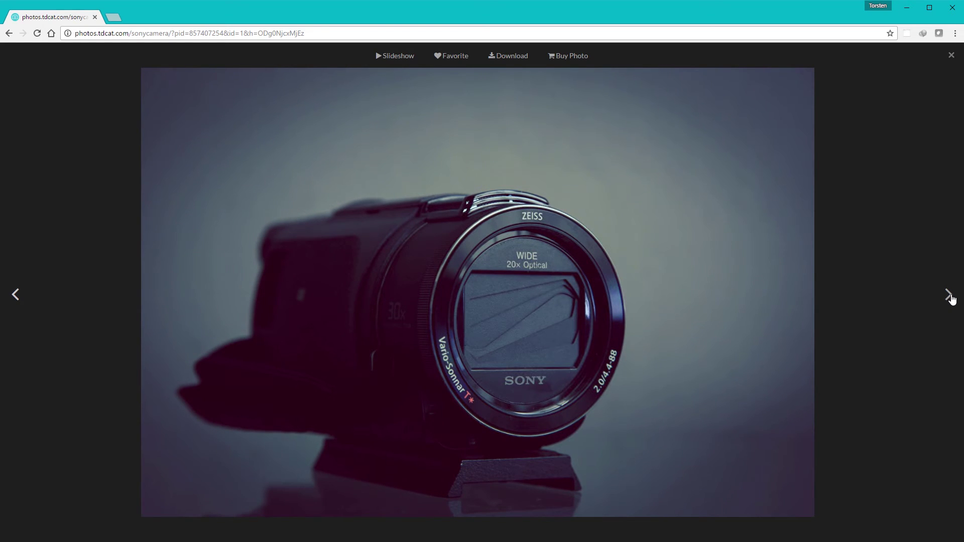
pyautogui.click(951, 298)
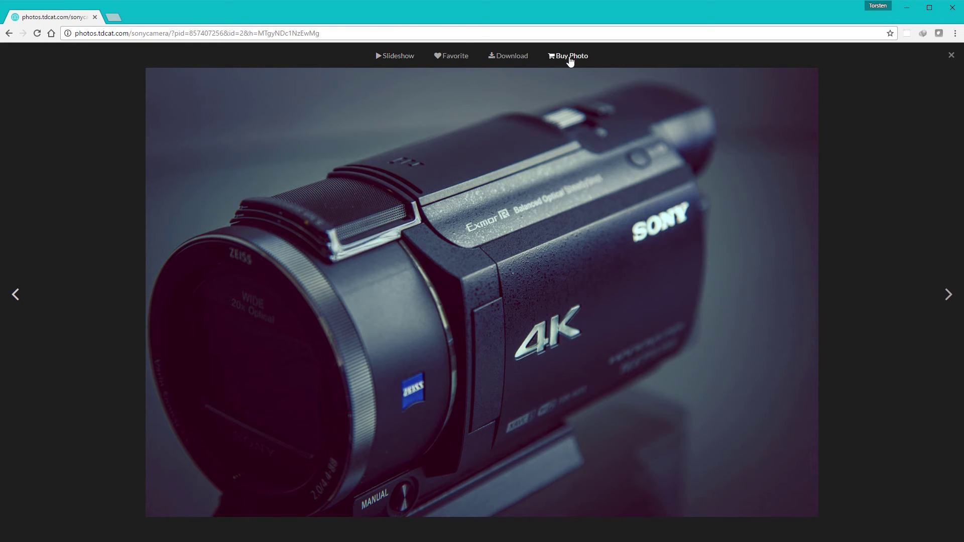
# Check the download prompt for the open photo, dismiss it and return to the gallery's cover page.
pyautogui.click(515, 57)
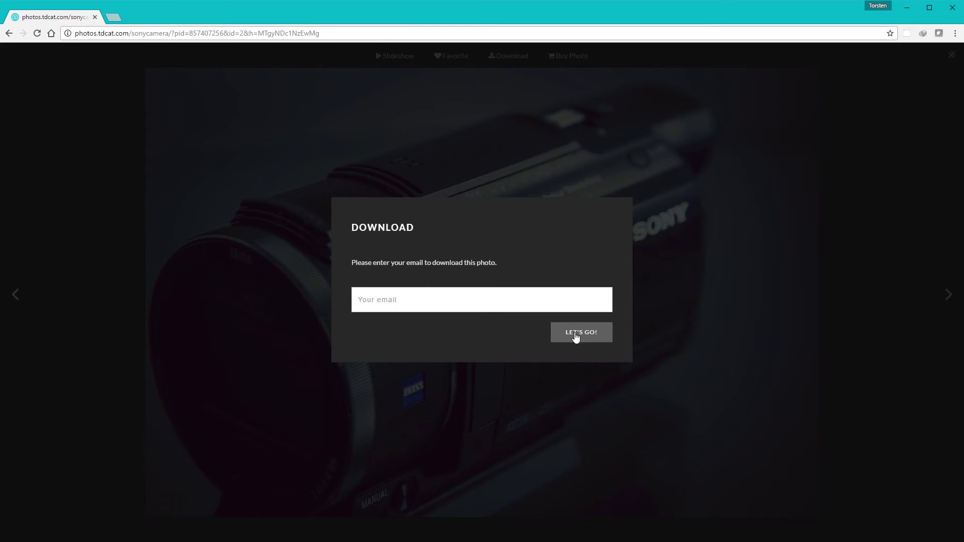
pyautogui.click(832, 319)
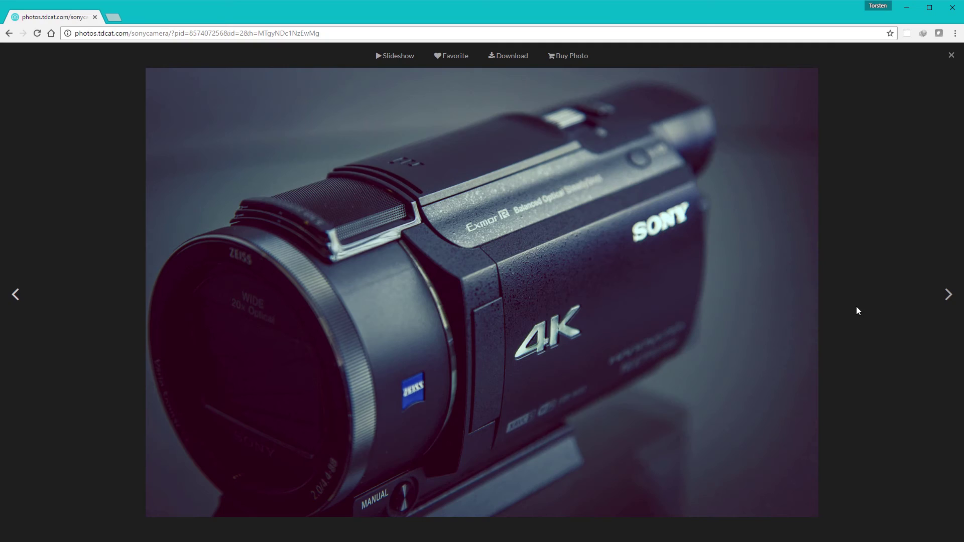
pyautogui.click(951, 56)
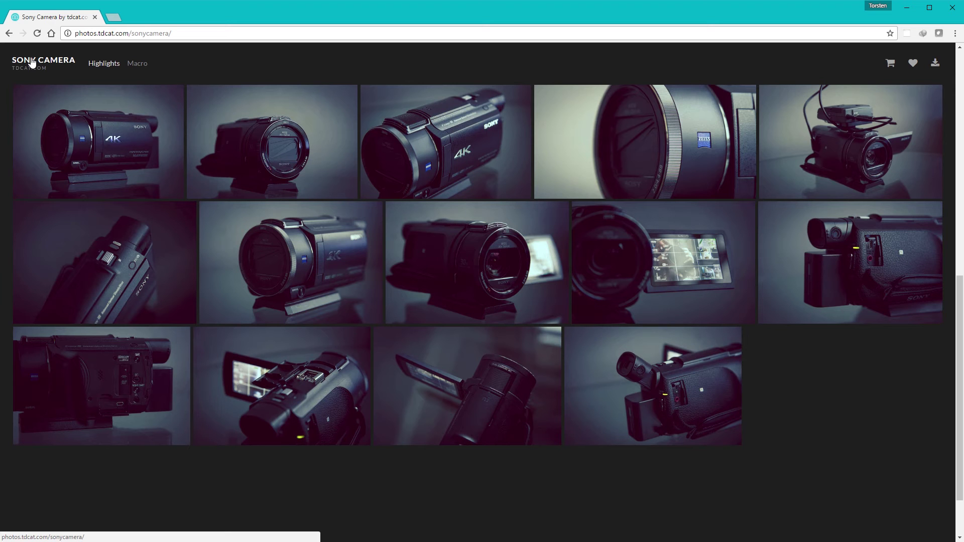
pyautogui.click(31, 62)
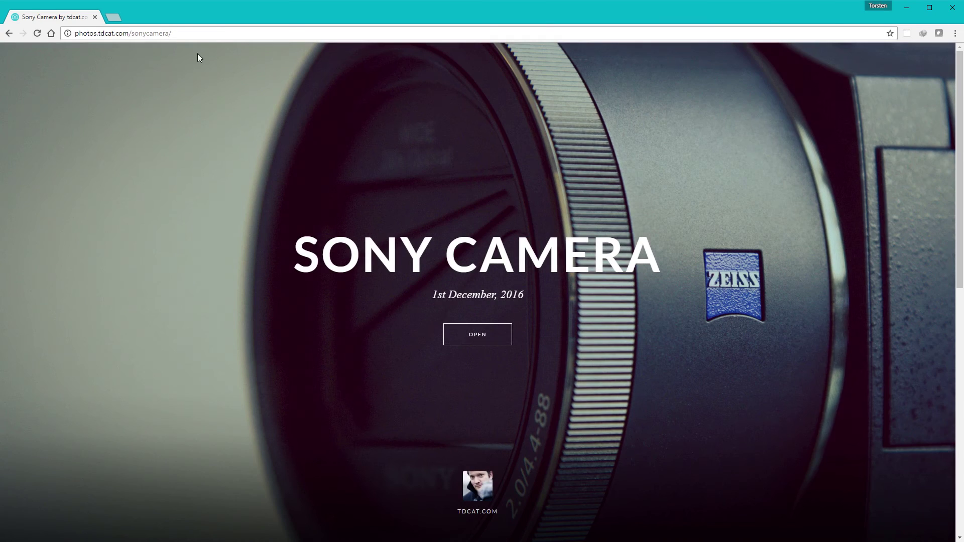
# Go to pixieset.com and open the dashboard with the collections overview.
pyautogui.click(192, 37)
pyautogui.write('pixieset.com')
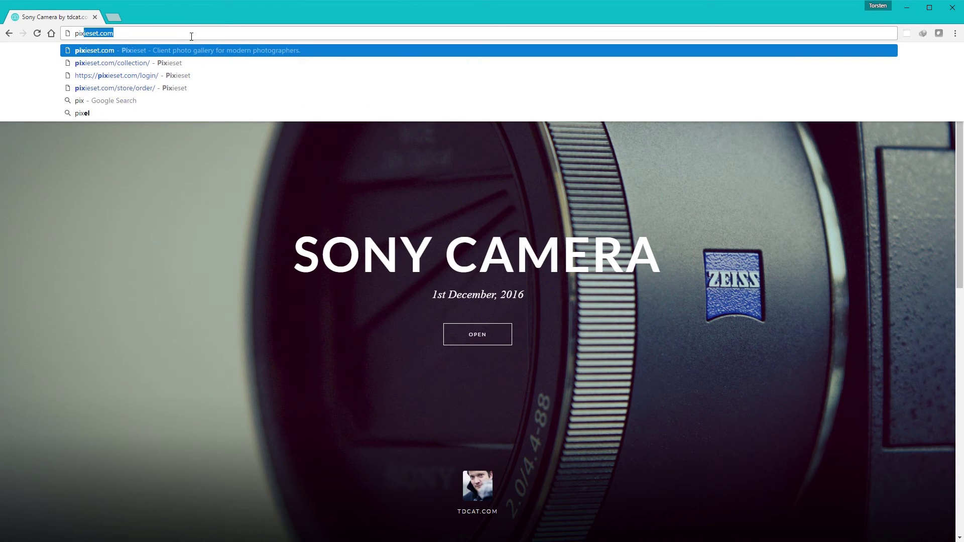
pyautogui.press('Return')
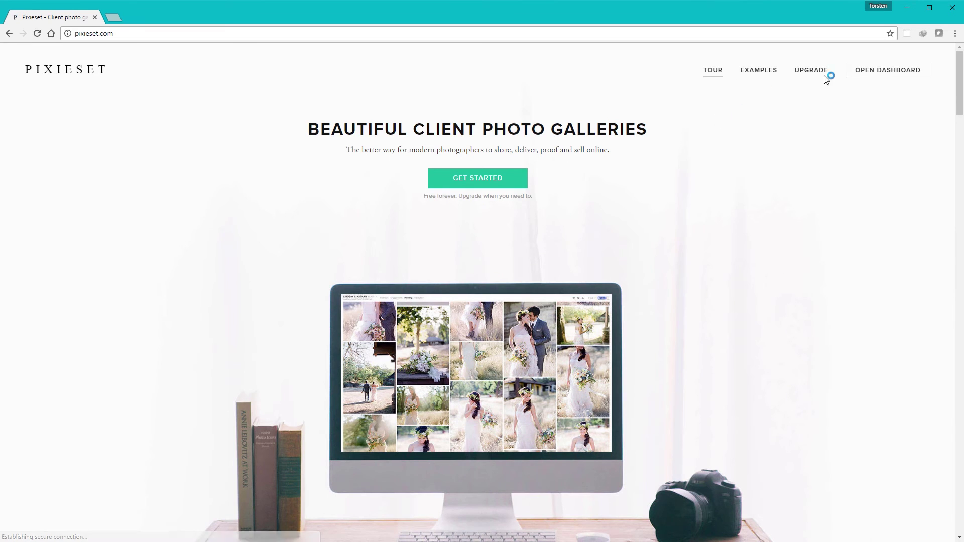
pyautogui.click(874, 80)
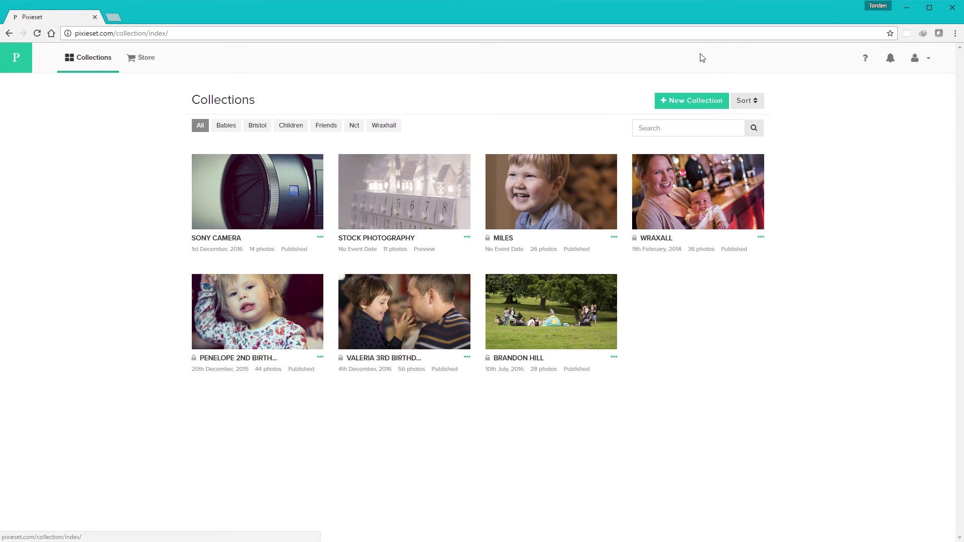
# Open the account's profile page and review its contact and business details.
pyautogui.click(929, 62)
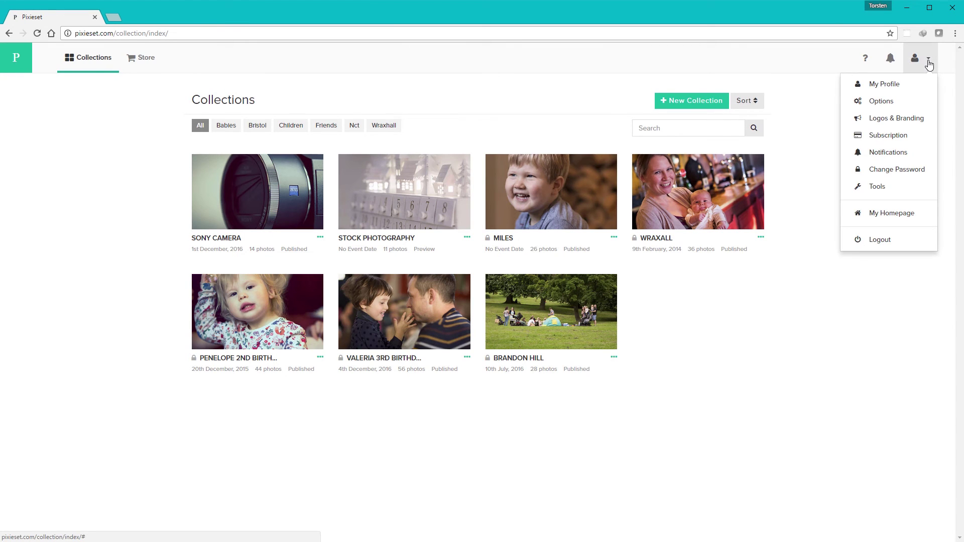
pyautogui.click(883, 85)
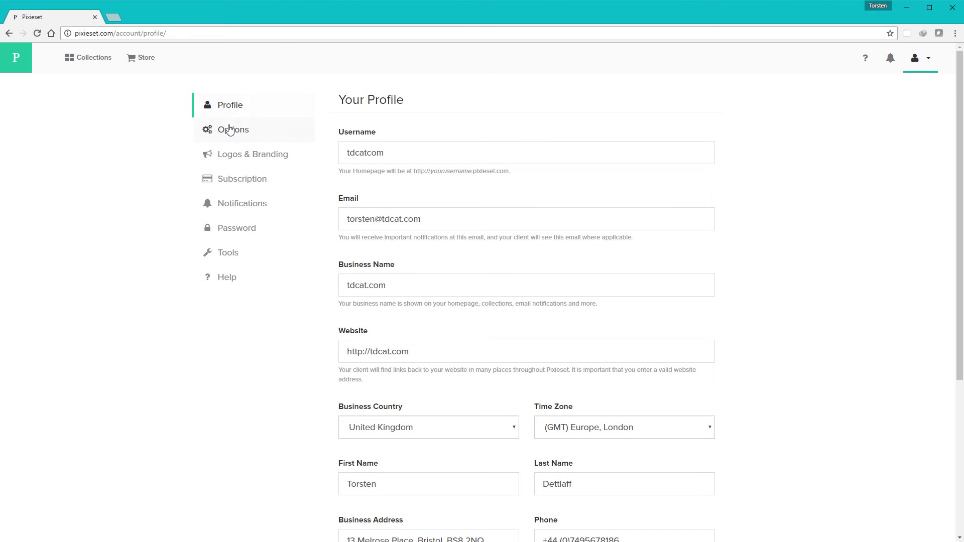
pyautogui.scroll(-2, 428, 286)
pyautogui.scroll(2, 406, 339)
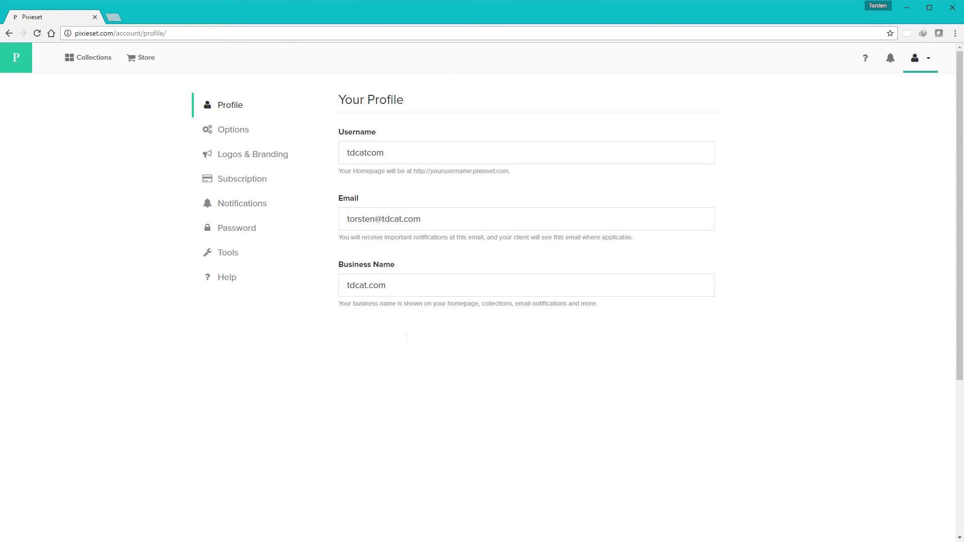
pyautogui.scroll(-2, 406, 339)
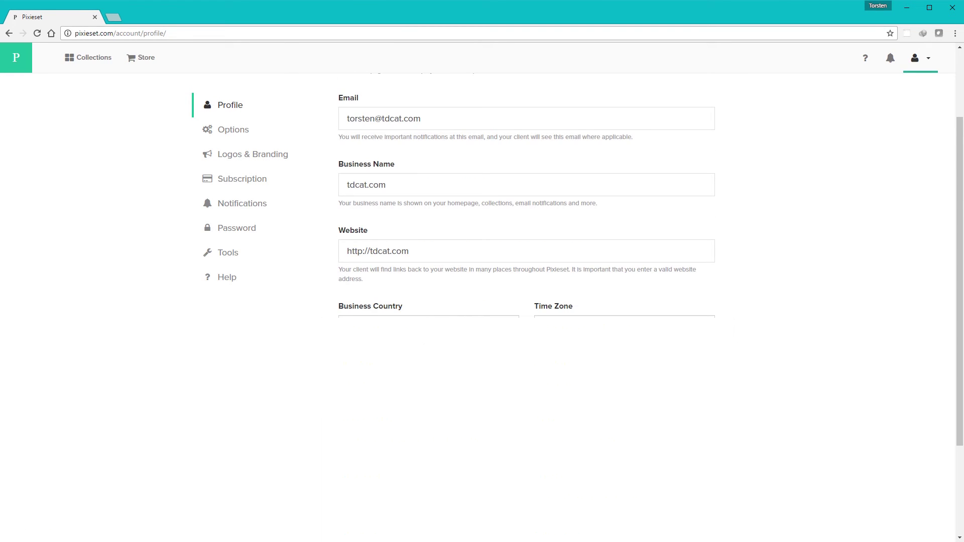
pyautogui.scroll(2, 233, 129)
# Review the account options from the custom domain to the sharpening level, and open the Logos & Branding settings.
pyautogui.click(230, 135)
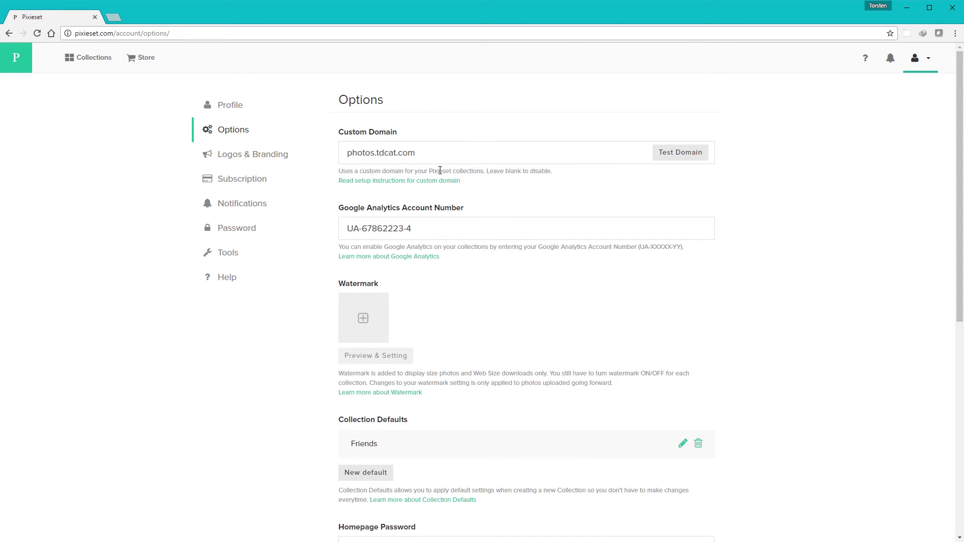
pyautogui.scroll(-7, 492, 238)
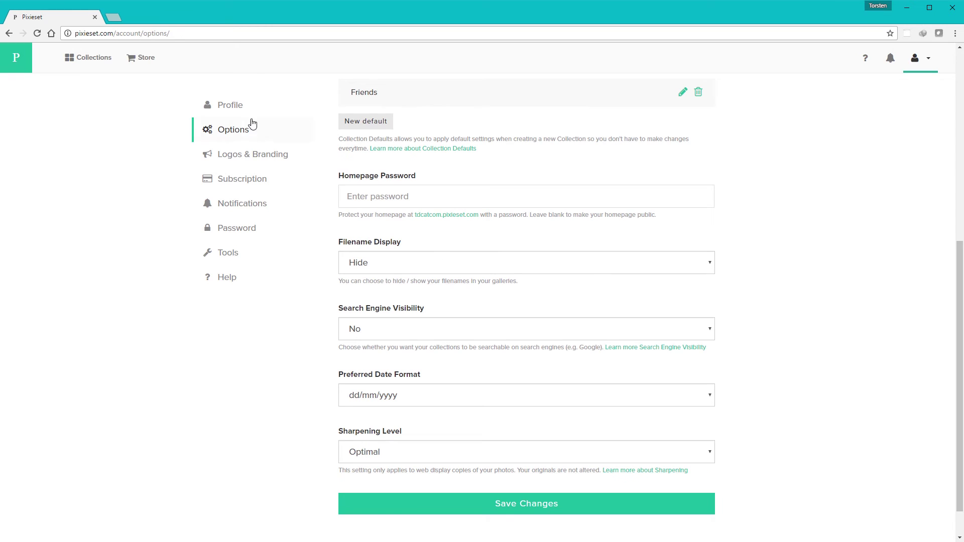
pyautogui.click(246, 155)
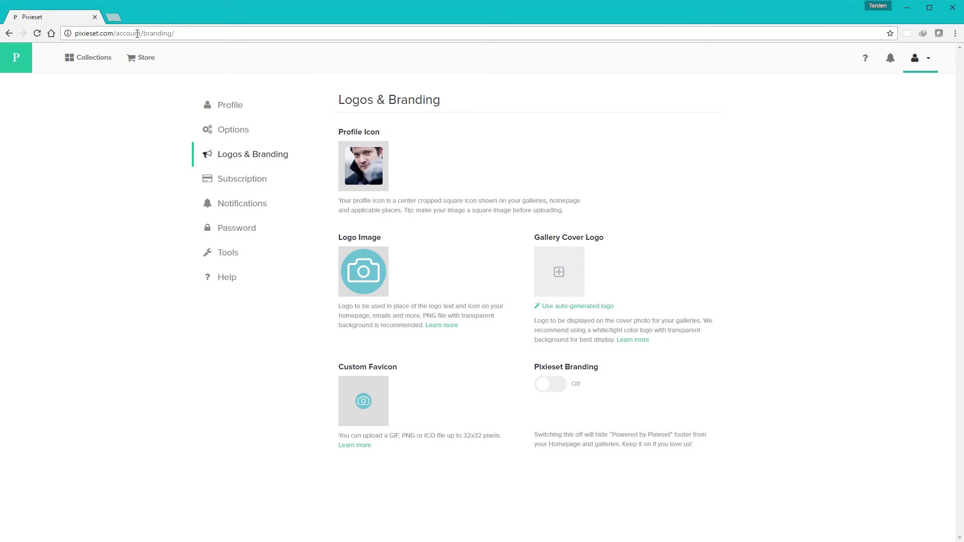
# Open the public homepage photos.tdcat.com in a new browser tab.
pyautogui.click(115, 18)
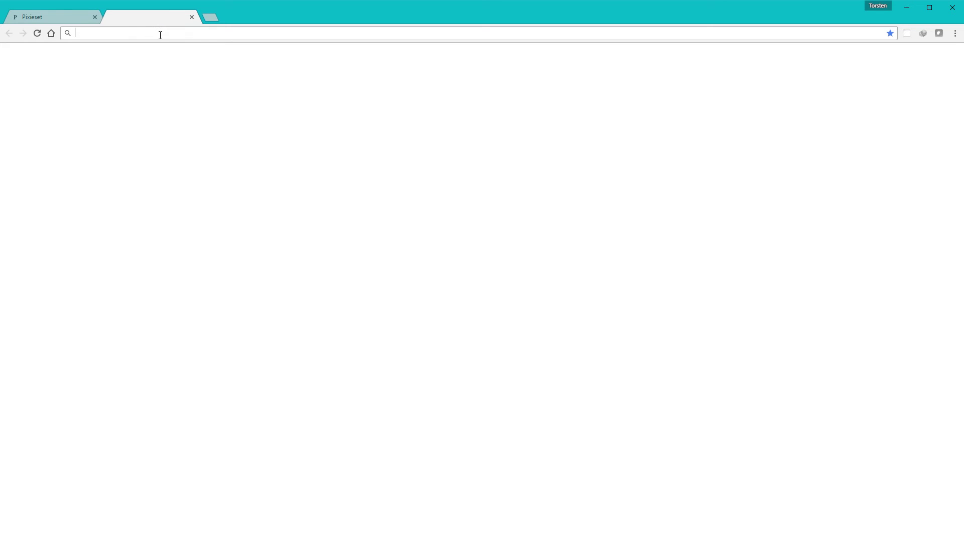
pyautogui.write('photos.tdcat.com')
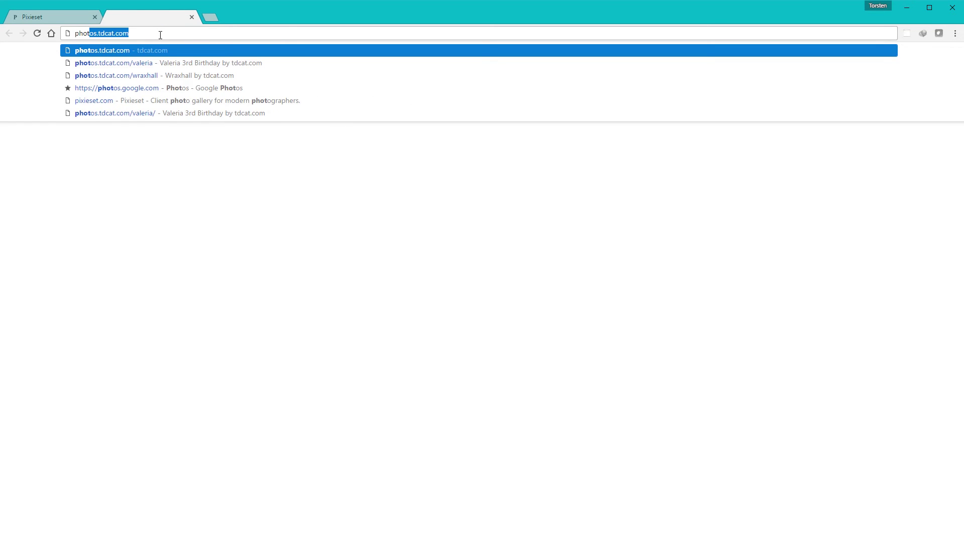
pyautogui.press('Return')
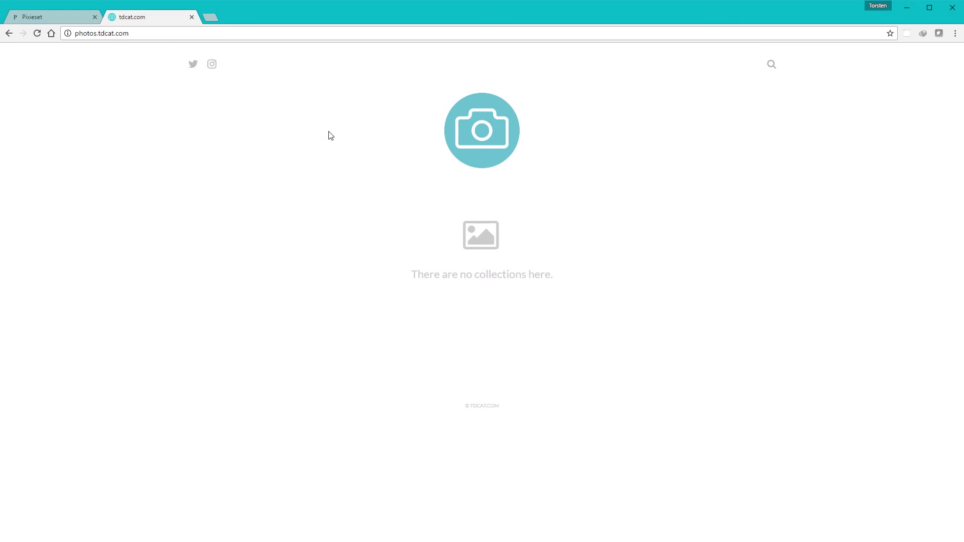
# Open the help article about the gallery cover logo from the branding settings and read its Logo Image and Gallery Cover Logo sections.
pyautogui.click(71, 20)
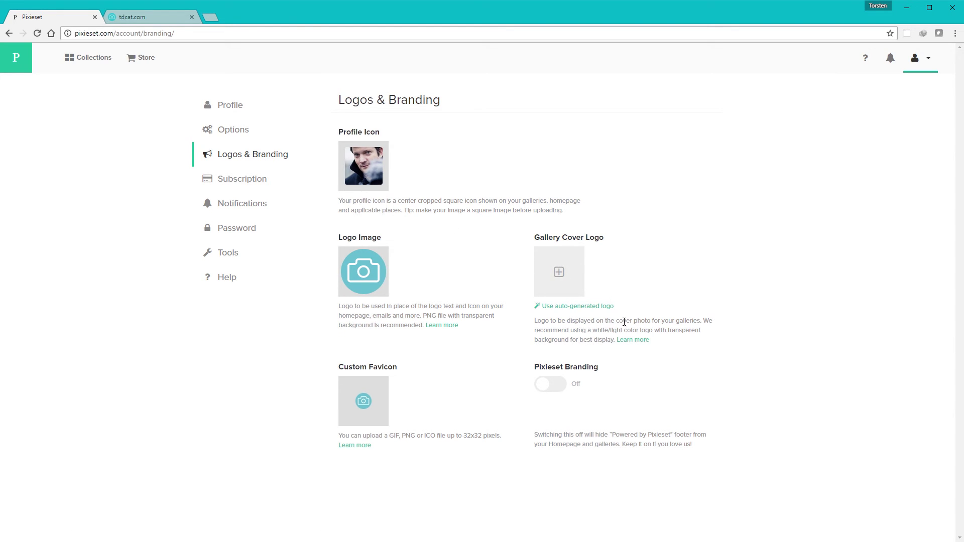
pyautogui.click(632, 340)
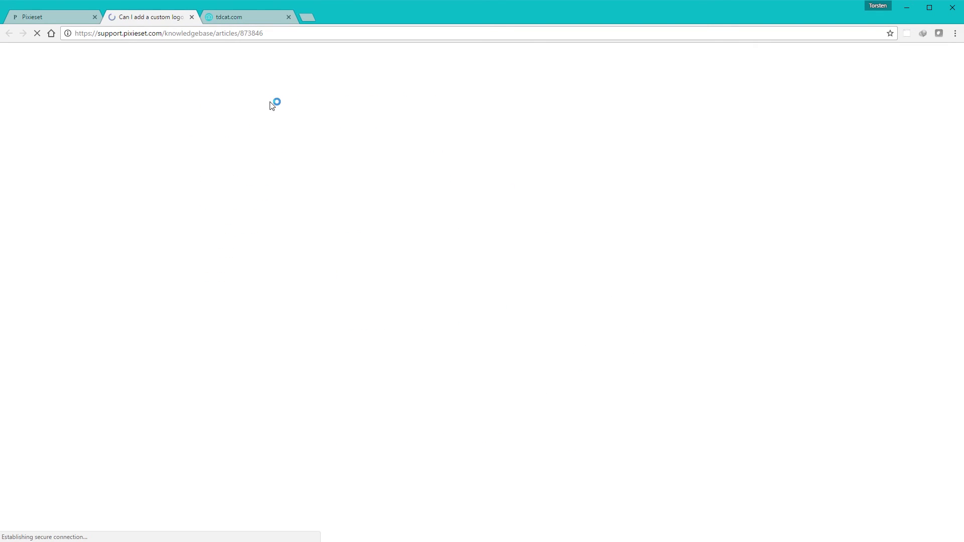
pyautogui.scroll(-3, 411, 321)
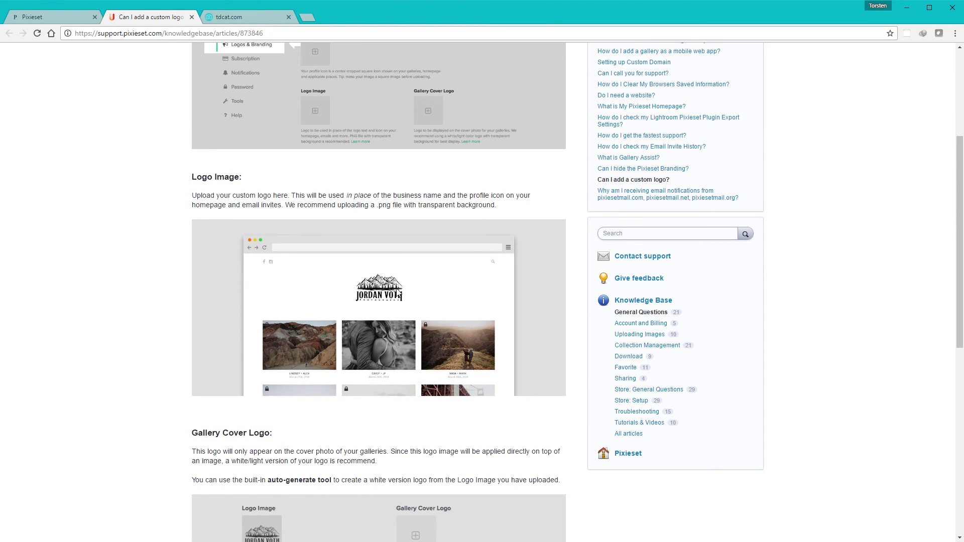
pyautogui.scroll(-4, 397, 292)
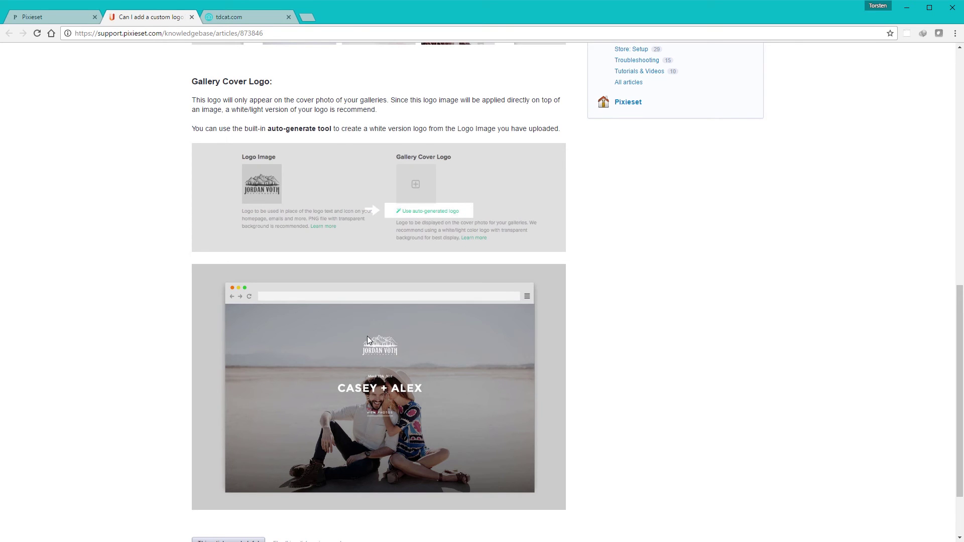
pyautogui.scroll(6, 367, 336)
pyautogui.scroll(-6, 375, 292)
pyautogui.scroll(4, 368, 321)
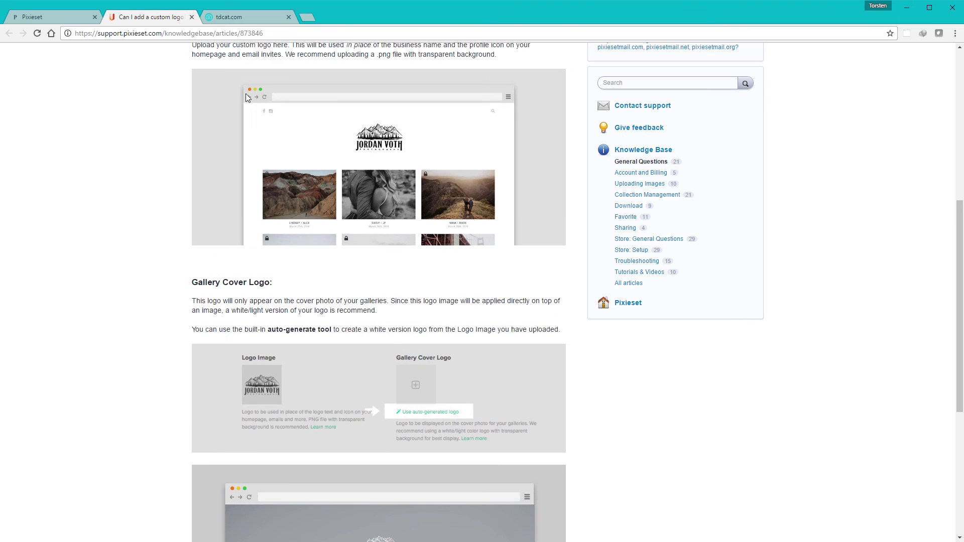
# Return to the account settings, view the Lightroom Plugin on the Tools page, and go back to the collections overview.
pyautogui.click(51, 17)
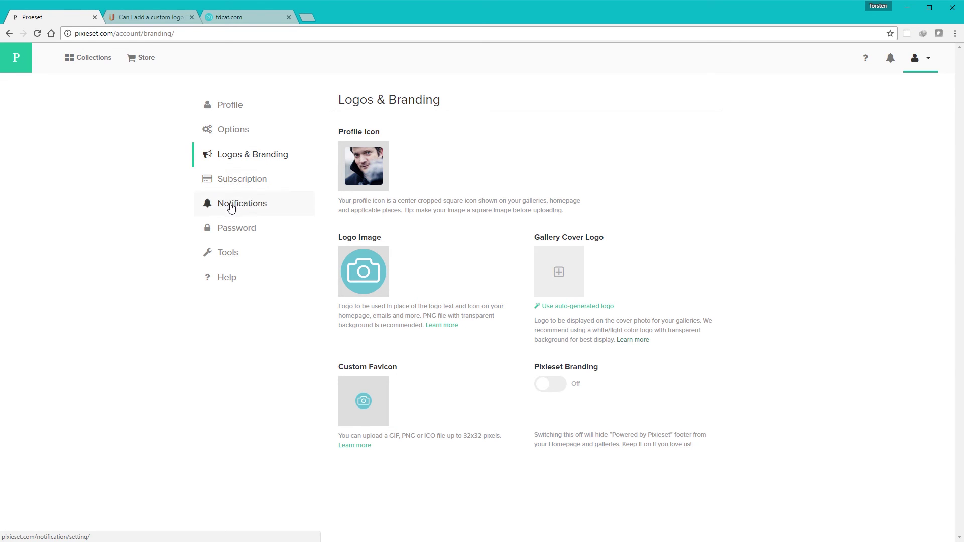
pyautogui.click(242, 252)
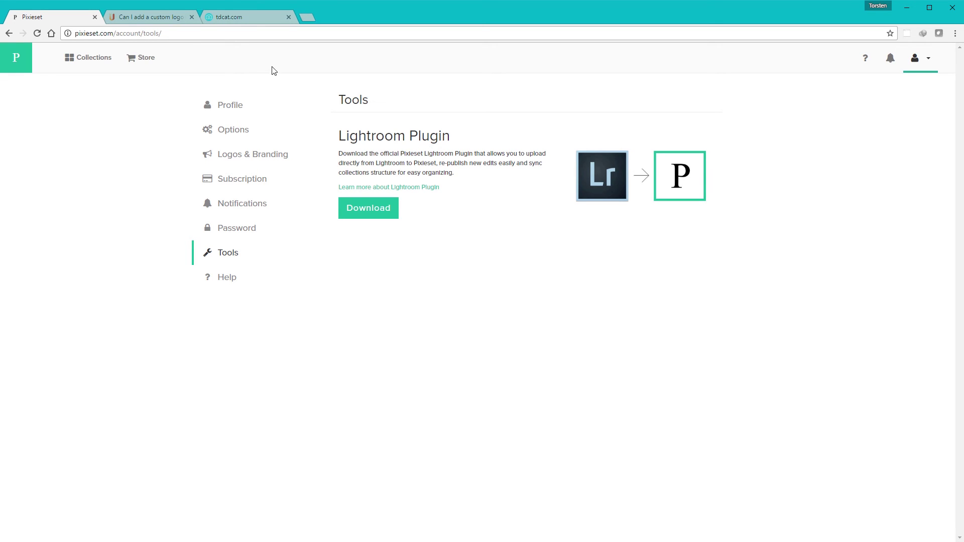
pyautogui.click(80, 62)
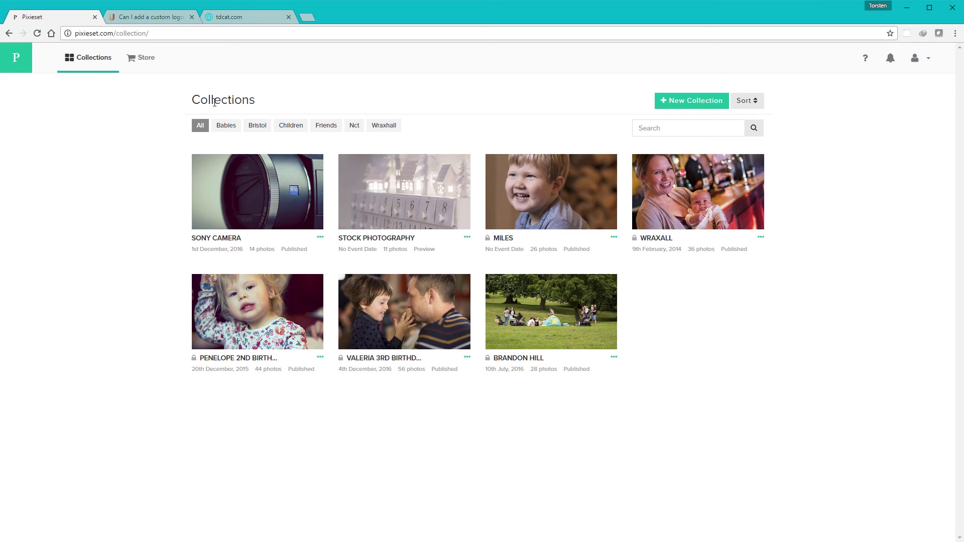
# Review the store's orders, price sheets, taxes, self-fulfillment shipping and coupons, and return to the collections overview.
pyautogui.click(146, 59)
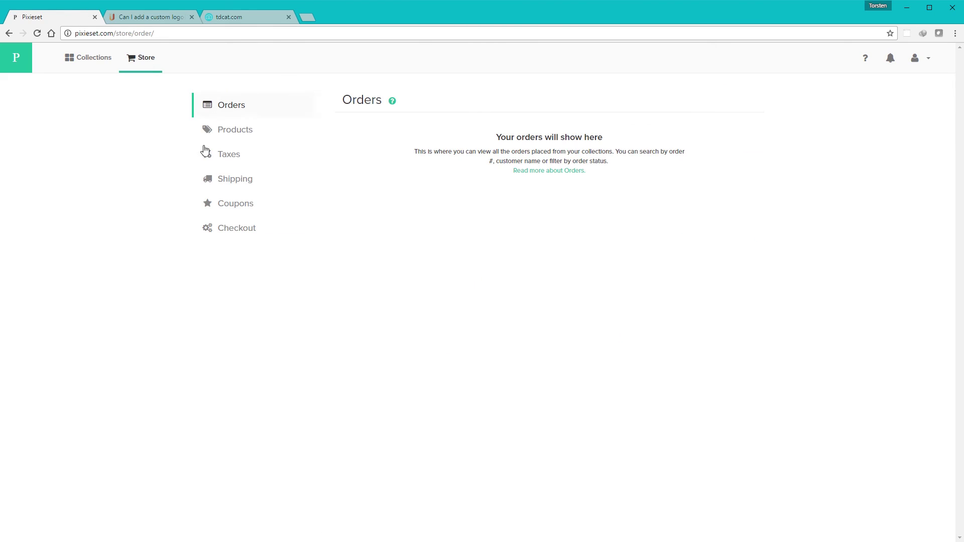
pyautogui.click(230, 131)
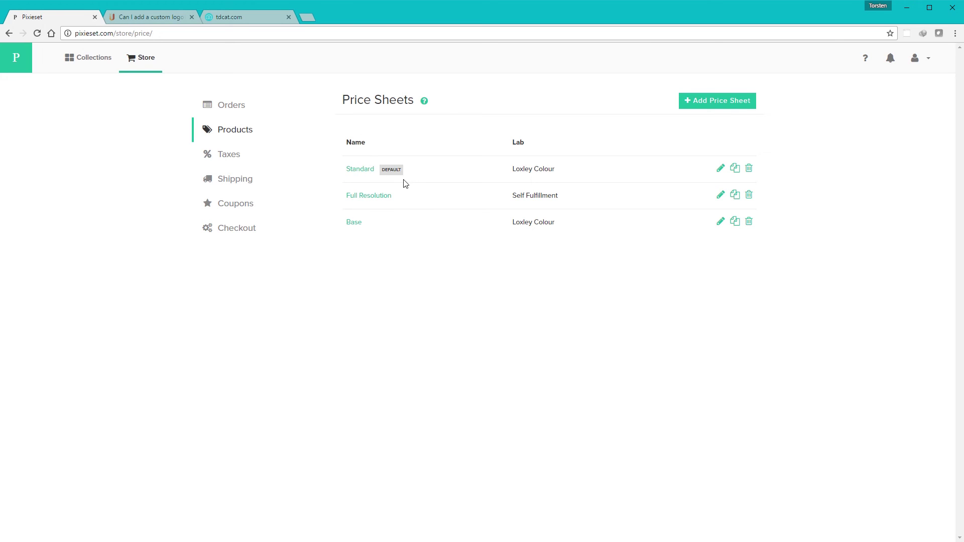
pyautogui.click(231, 156)
pyautogui.click(254, 188)
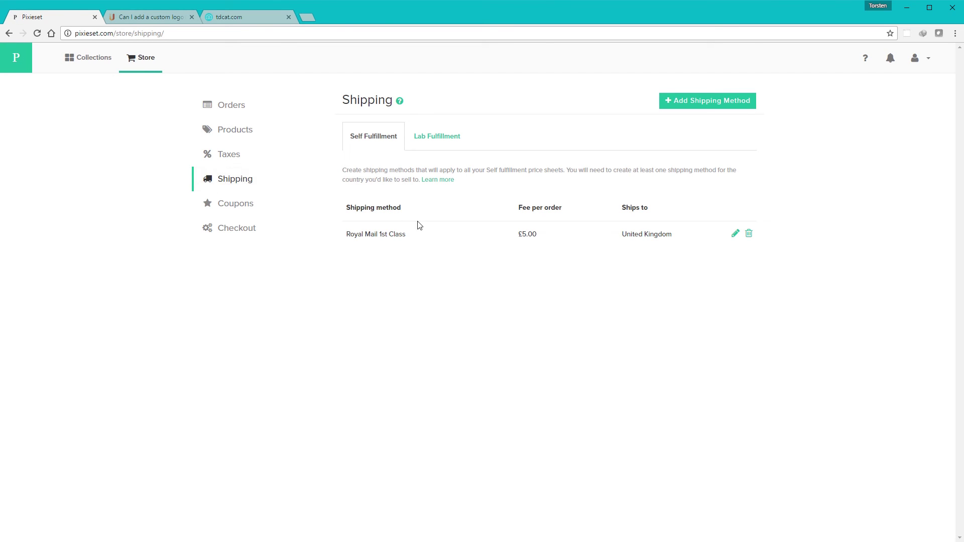
pyautogui.click(238, 204)
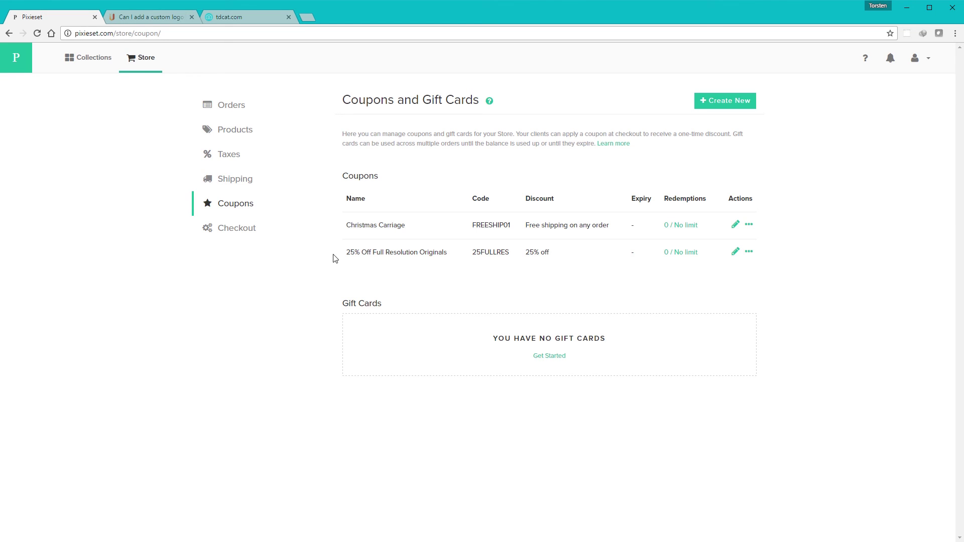
pyautogui.click(110, 69)
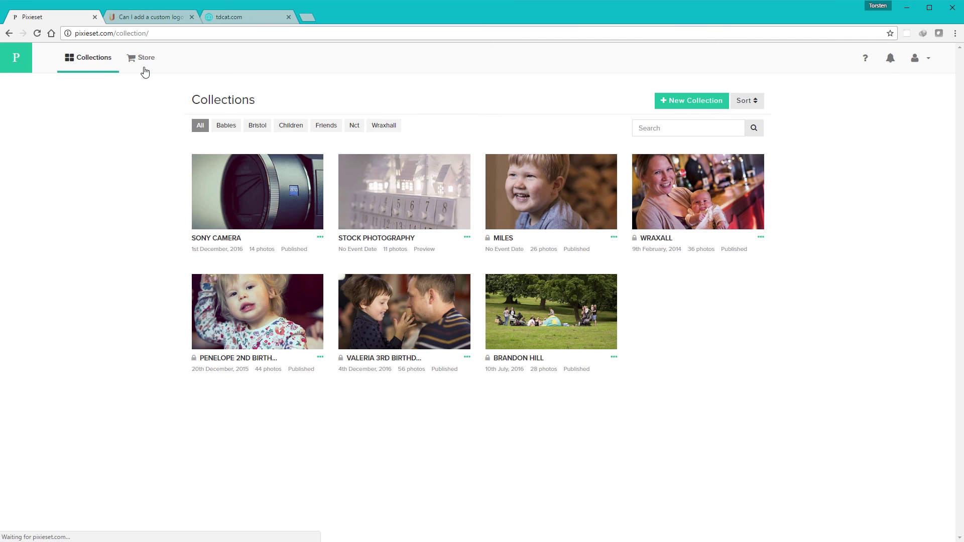